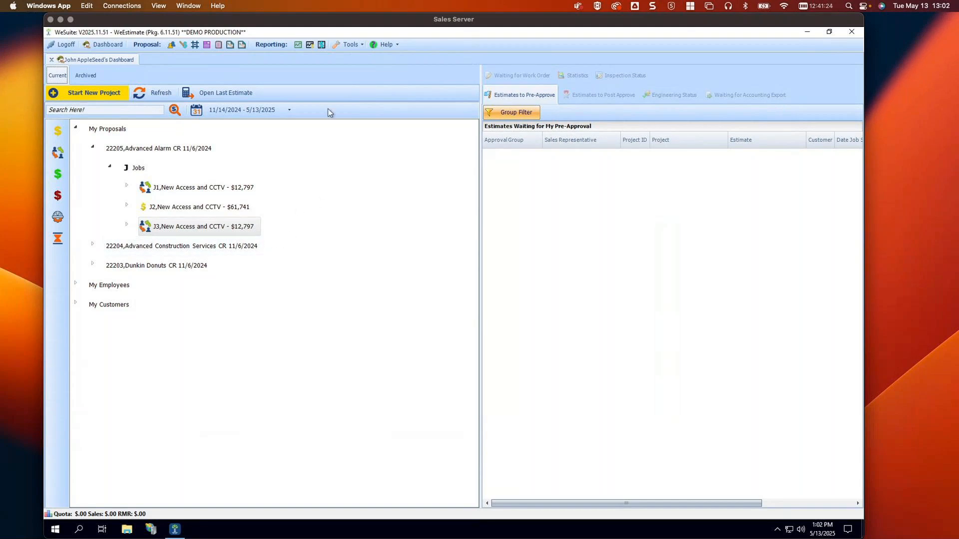
Open Program Options at Document eSignature Setup > eSignature Interface to show the DocuSign settings
{"action": "left_click", "coordinate": [353, 44]}
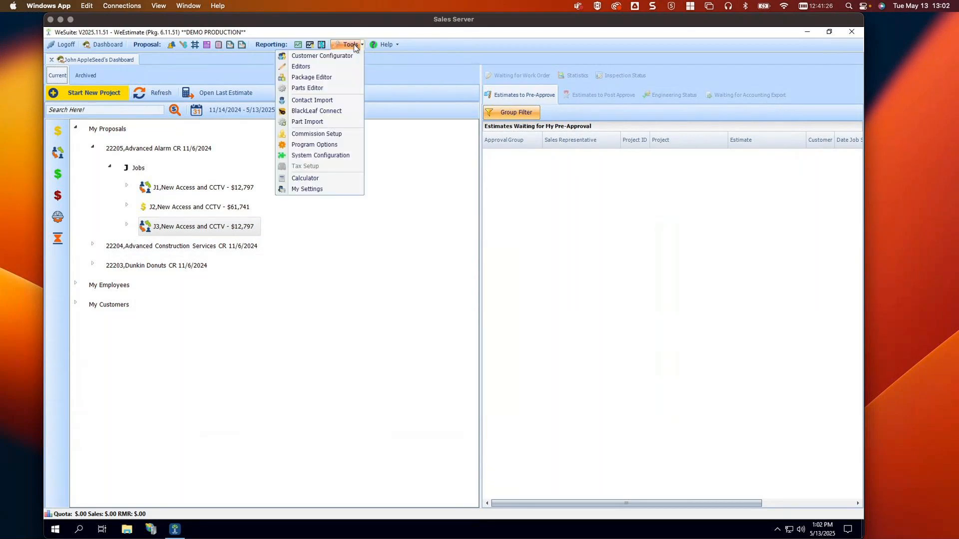
{"action": "left_click", "coordinate": [319, 145]}
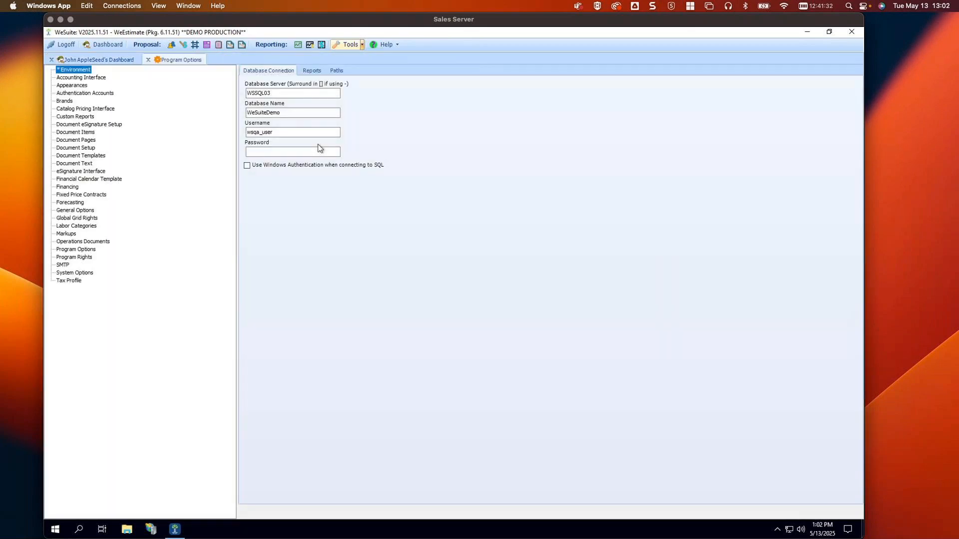
{"action": "left_click", "coordinate": [111, 125]}
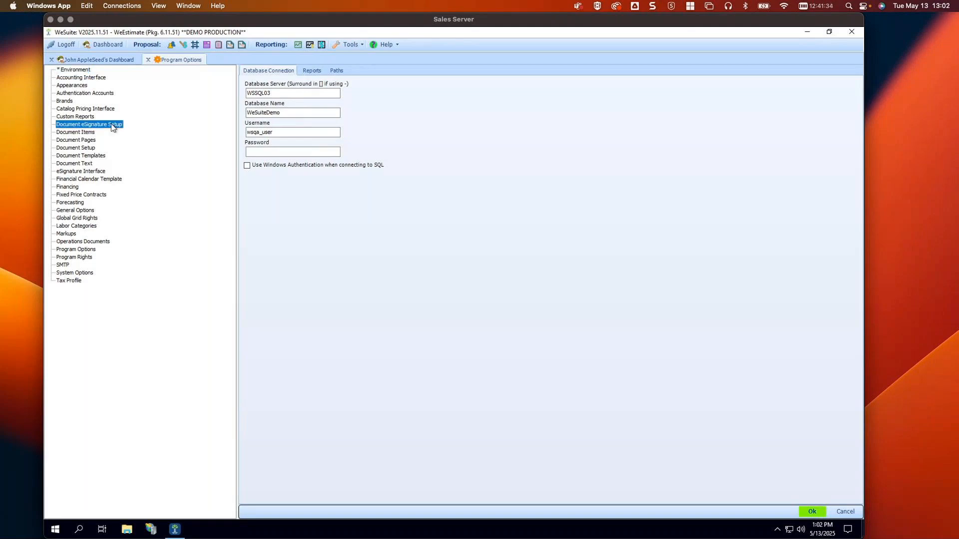
{"action": "left_click", "coordinate": [84, 171]}
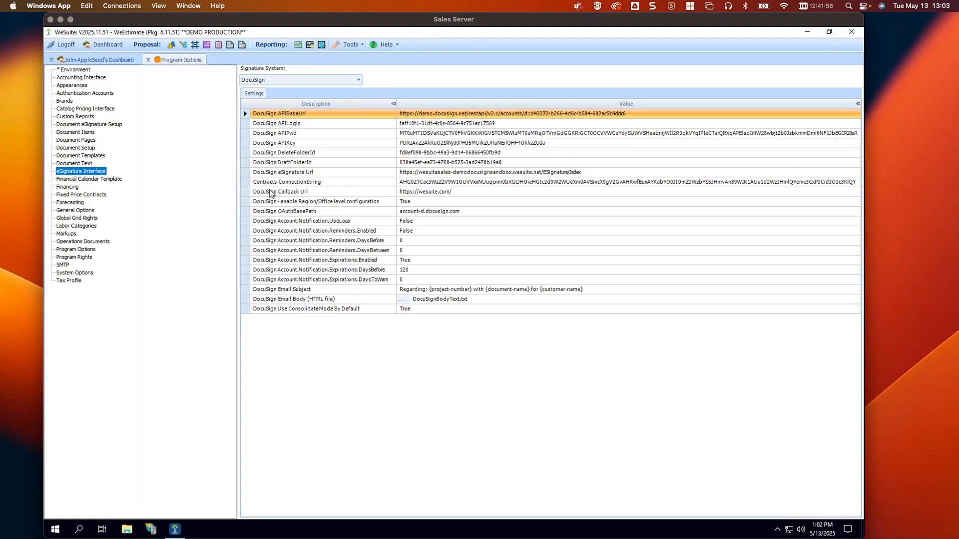
{"action": "left_click", "coordinate": [247, 202]}
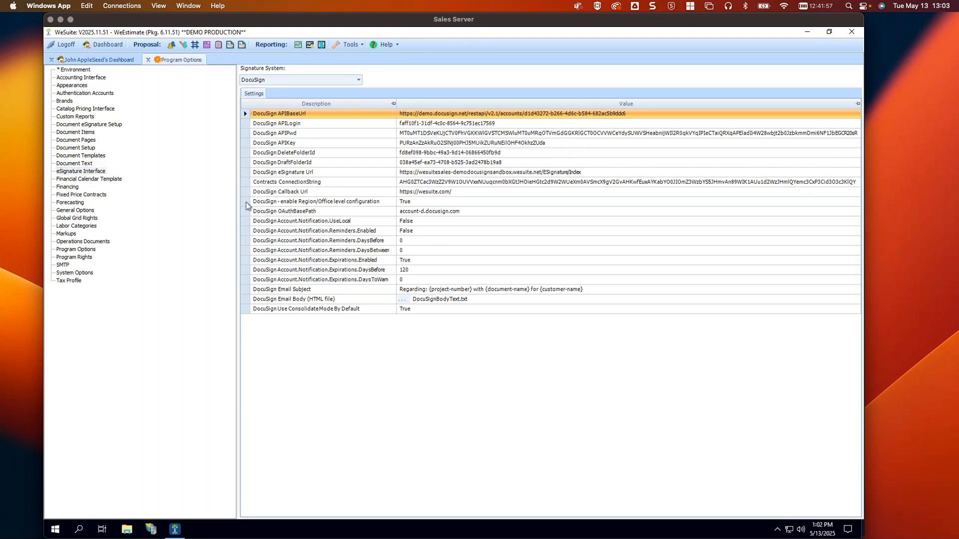
{"action": "left_click", "coordinate": [247, 203]}
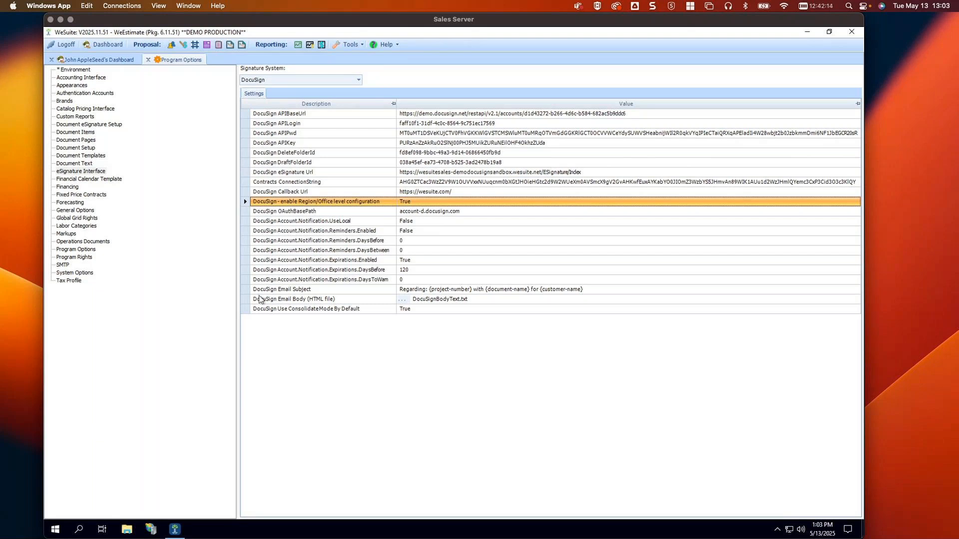
{"action": "left_click", "coordinate": [245, 212]}
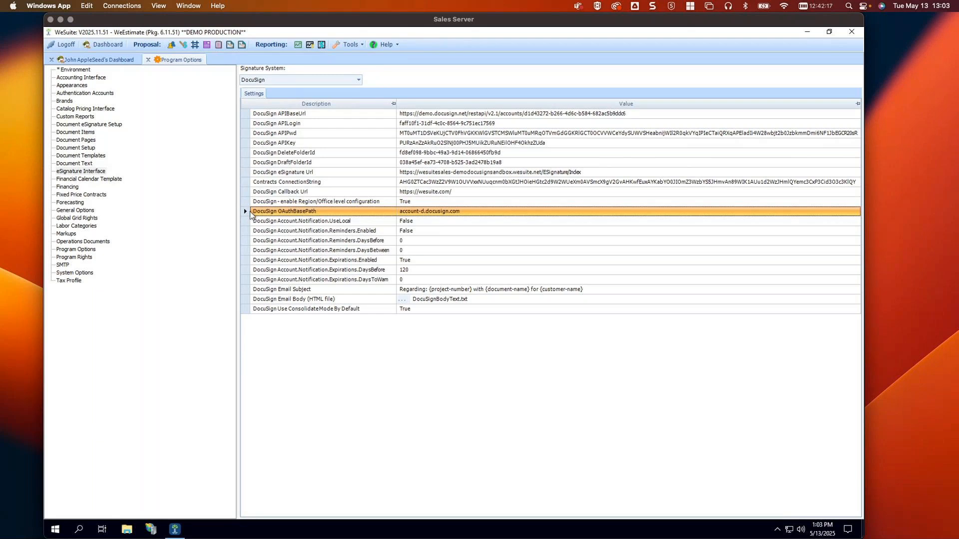
{"action": "left_click", "coordinate": [245, 202]}
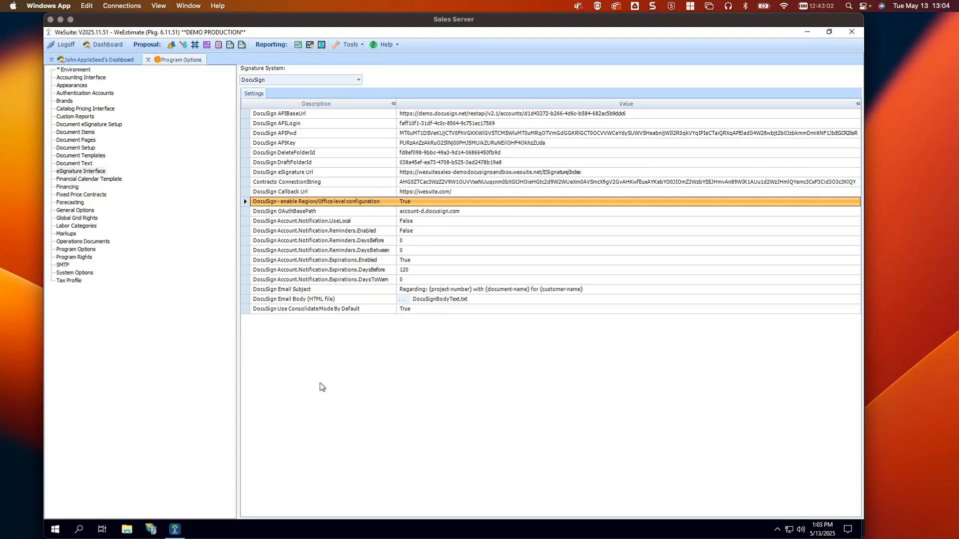
{"action": "left_click", "coordinate": [248, 222]}
{"action": "left_click", "coordinate": [245, 232]}
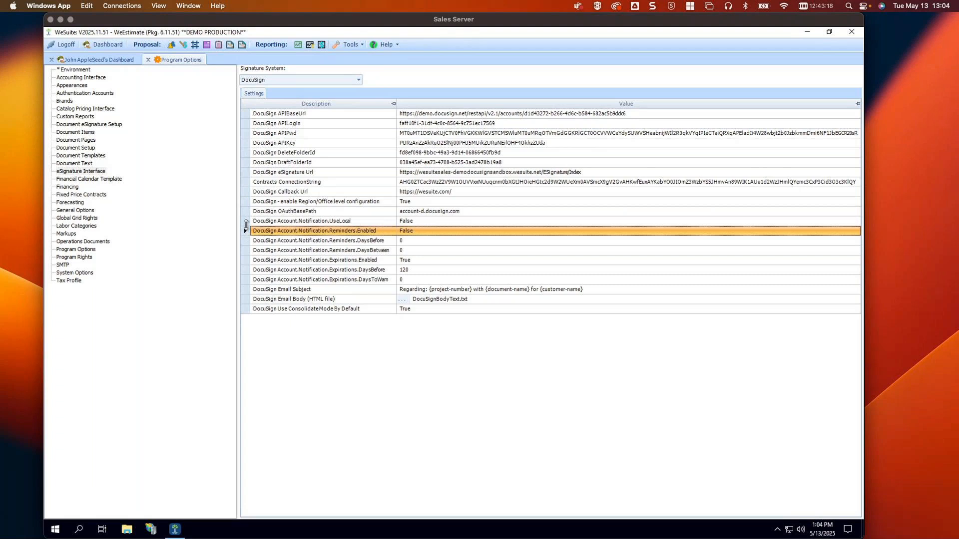
{"action": "left_click", "coordinate": [245, 222]}
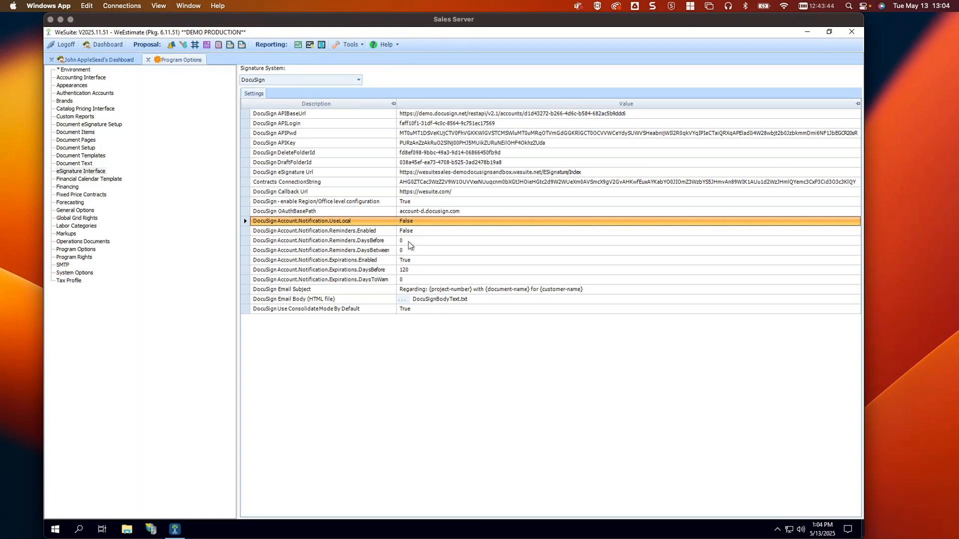
{"action": "left_click", "coordinate": [409, 241]}
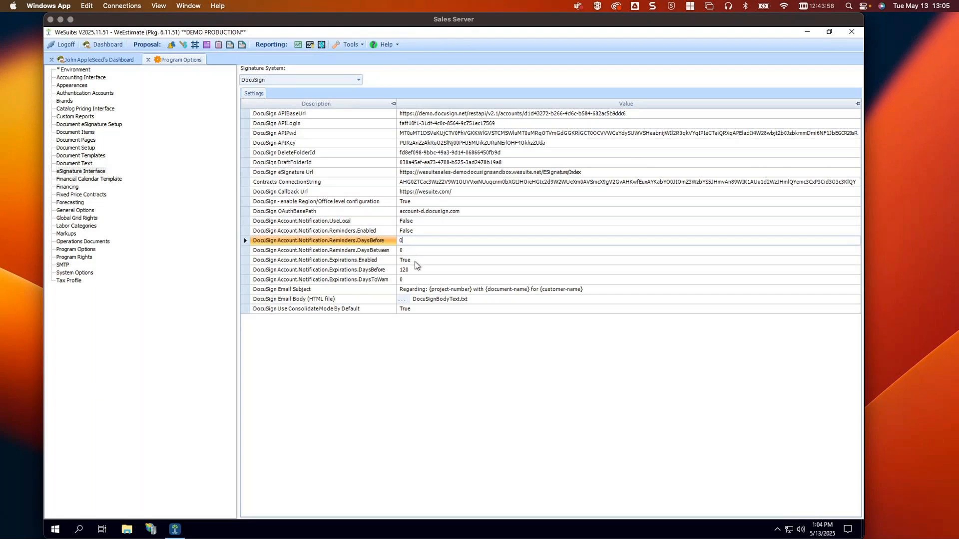
{"action": "left_click", "coordinate": [415, 261]}
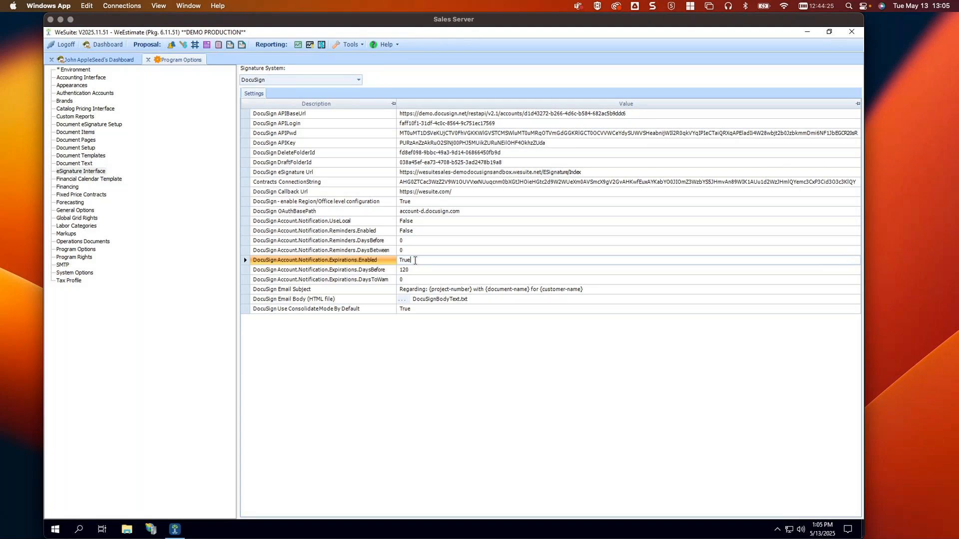
Check the DocuSign Email Subject template, then return to the dashboard with proposal 22205's jobs
{"action": "left_click", "coordinate": [246, 290]}
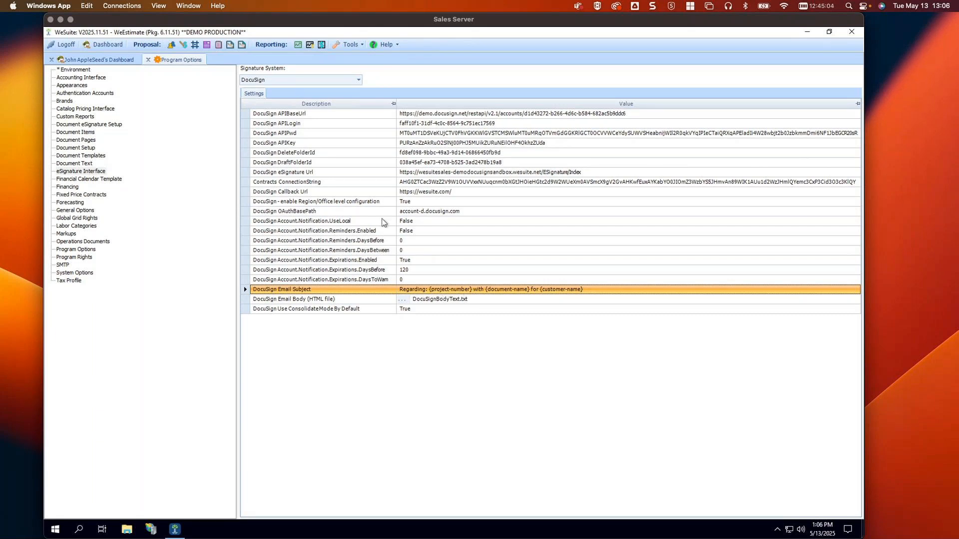
{"action": "left_click", "coordinate": [100, 60]}
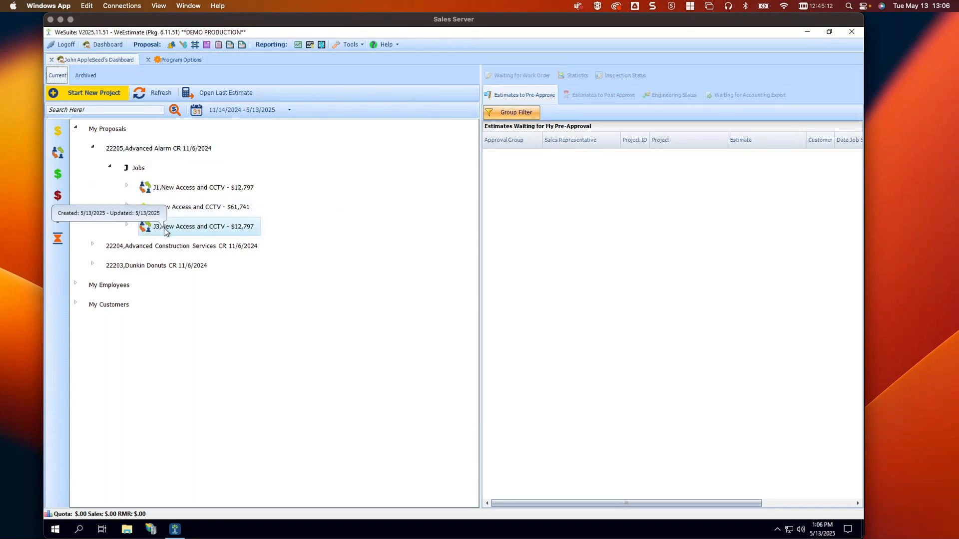
Go back to Program Options and inspect the DocuSign Email Body file setting
{"action": "left_click", "coordinate": [180, 60]}
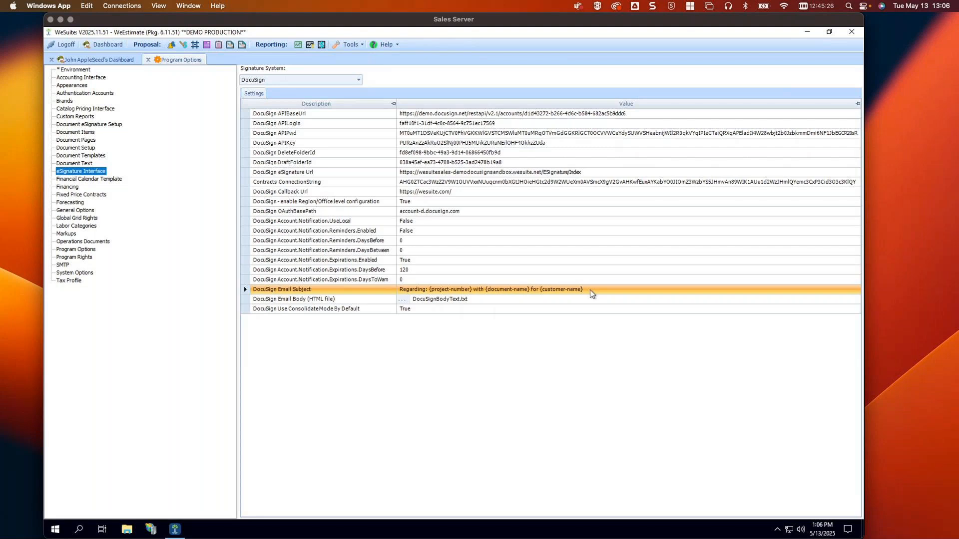
{"action": "left_click", "coordinate": [247, 300]}
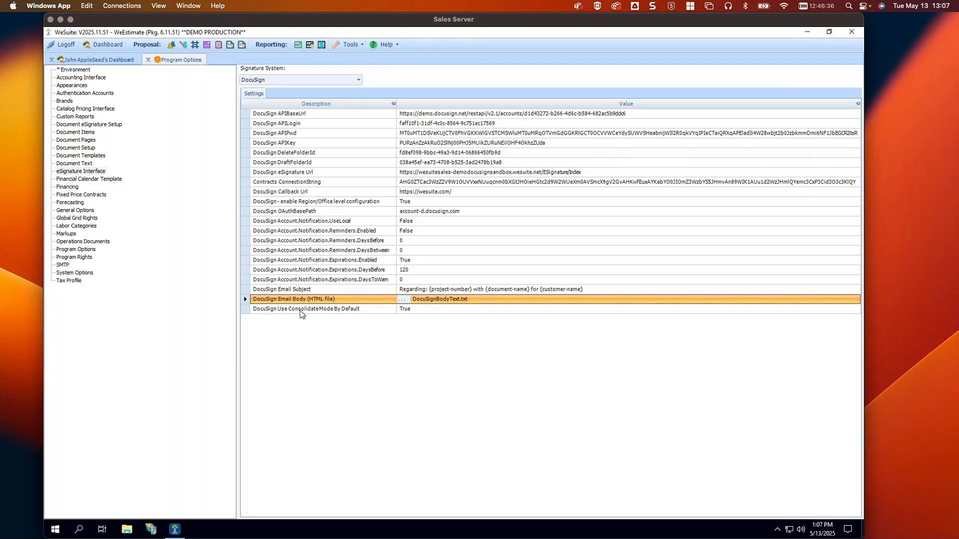
Review the ConsolidateMode default (True) and the DocuSign Region/Office level configuration setting
{"action": "left_click", "coordinate": [247, 310]}
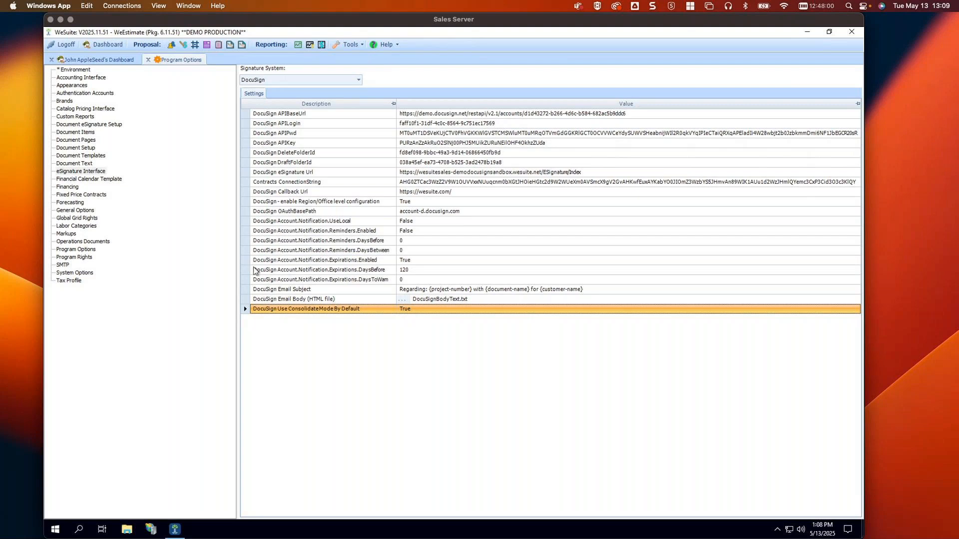
{"action": "left_click", "coordinate": [313, 203]}
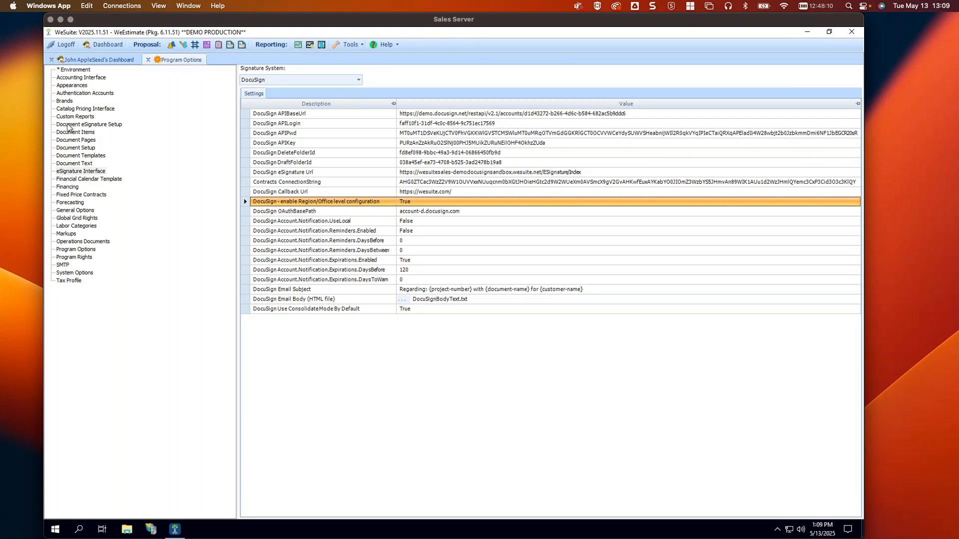
Show Blue Template - Core 2.0's reviewers: sequential Main and Sales Person signers
{"action": "left_click", "coordinate": [102, 126]}
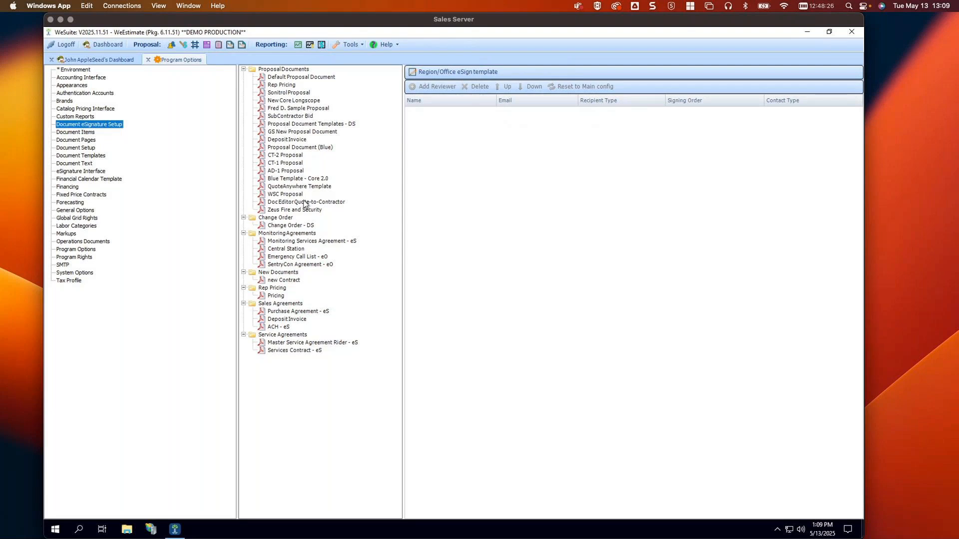
{"action": "left_click", "coordinate": [313, 179]}
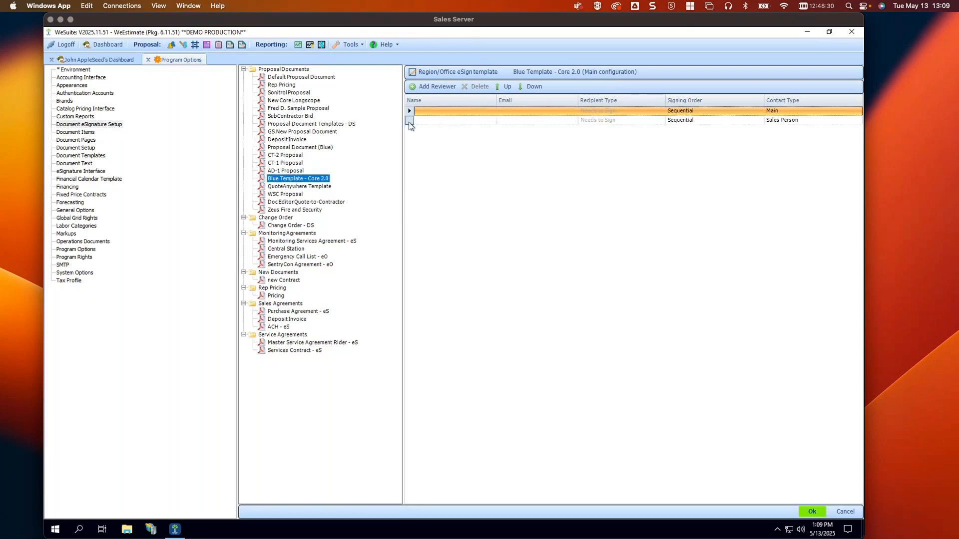
{"action": "left_click", "coordinate": [409, 121]}
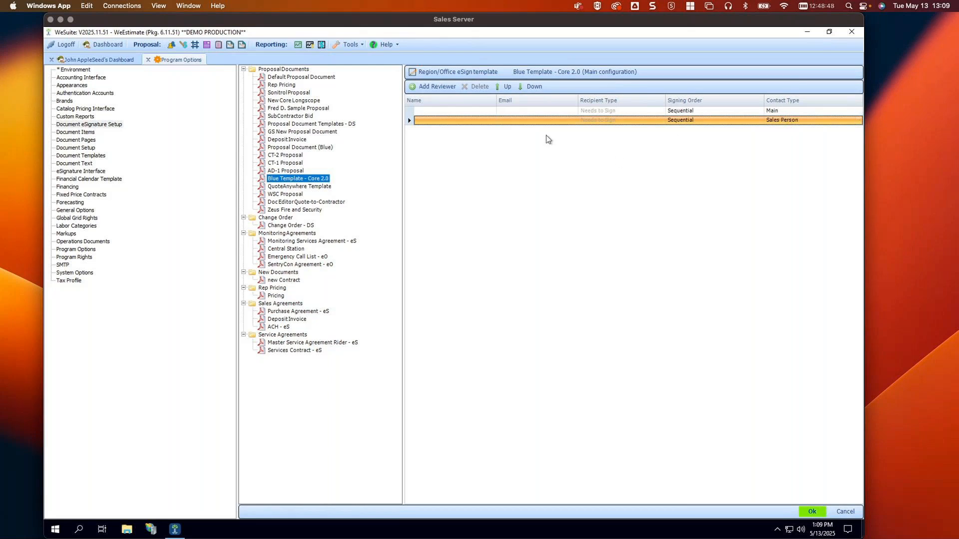
Switch Blue Template's eSign view from the main configuration to the per-region reviewer setup
{"action": "left_click", "coordinate": [427, 75]}
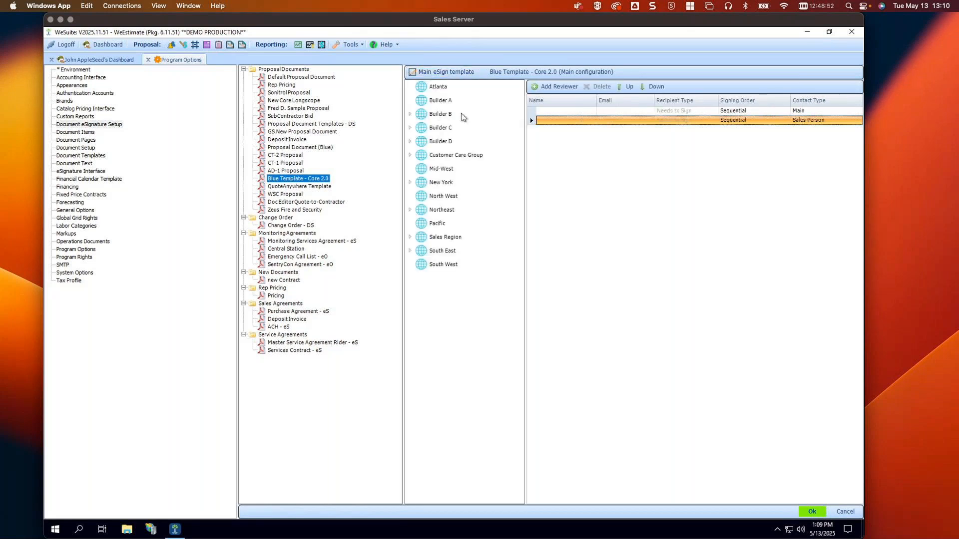
{"action": "left_click", "coordinate": [410, 115]}
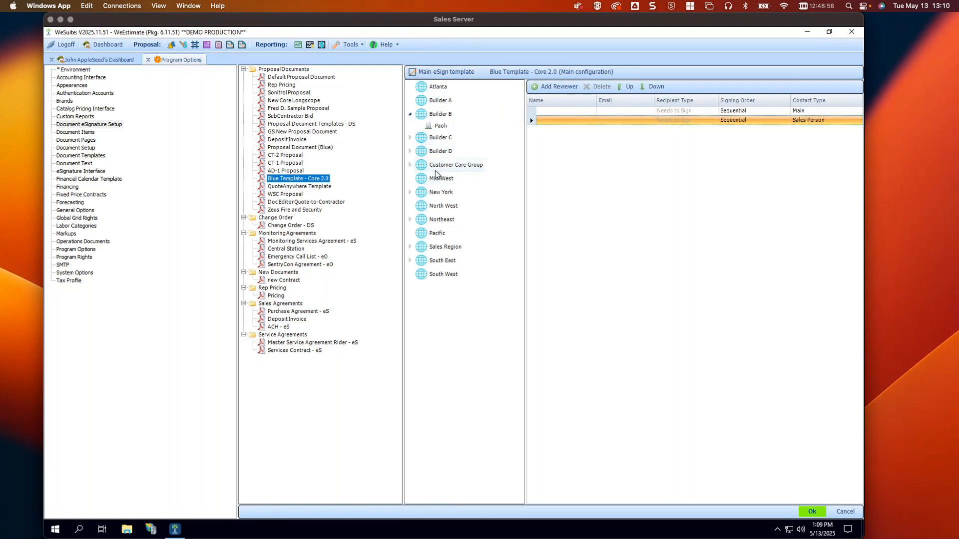
{"action": "left_click", "coordinate": [422, 75]}
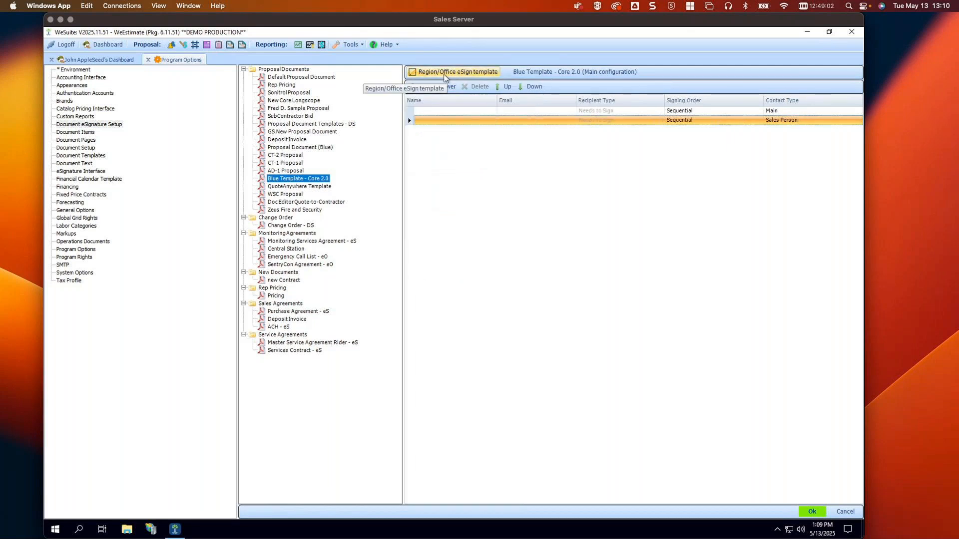
{"action": "left_click", "coordinate": [444, 75]}
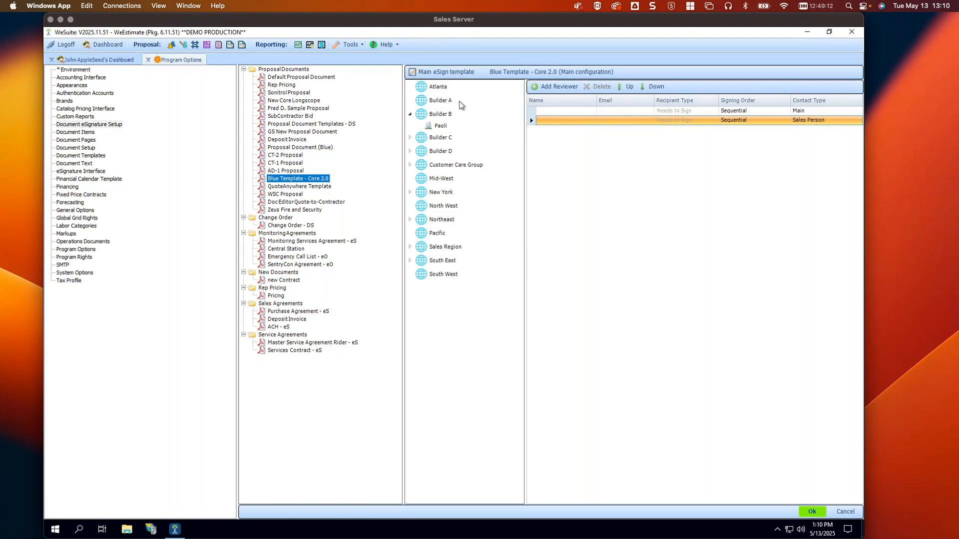
Review Builder A–D and Customer Care Group reviewers, then select Albany under New York
{"action": "left_click", "coordinate": [443, 98]}
{"action": "left_click", "coordinate": [440, 114]}
{"action": "left_click", "coordinate": [441, 137]}
{"action": "left_click", "coordinate": [440, 151]}
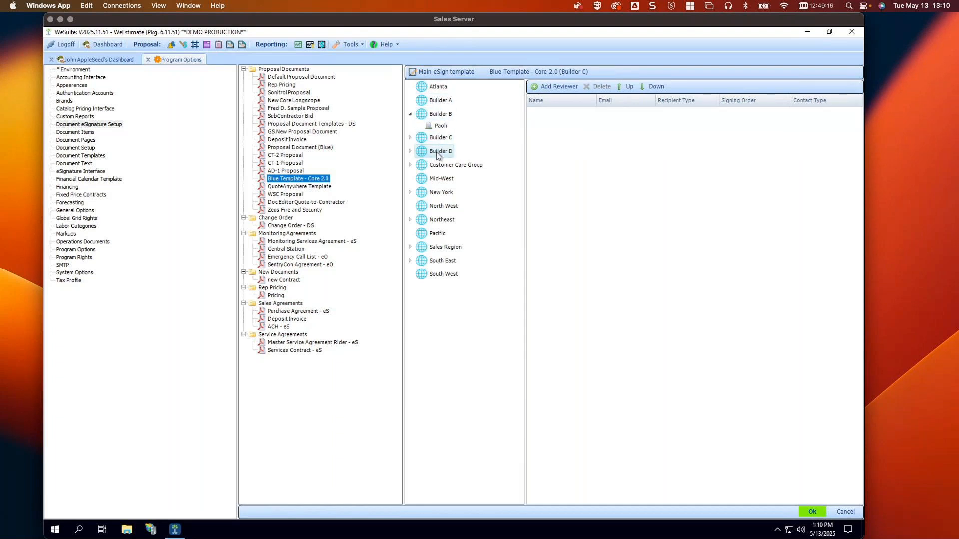
{"action": "left_click", "coordinate": [437, 166]}
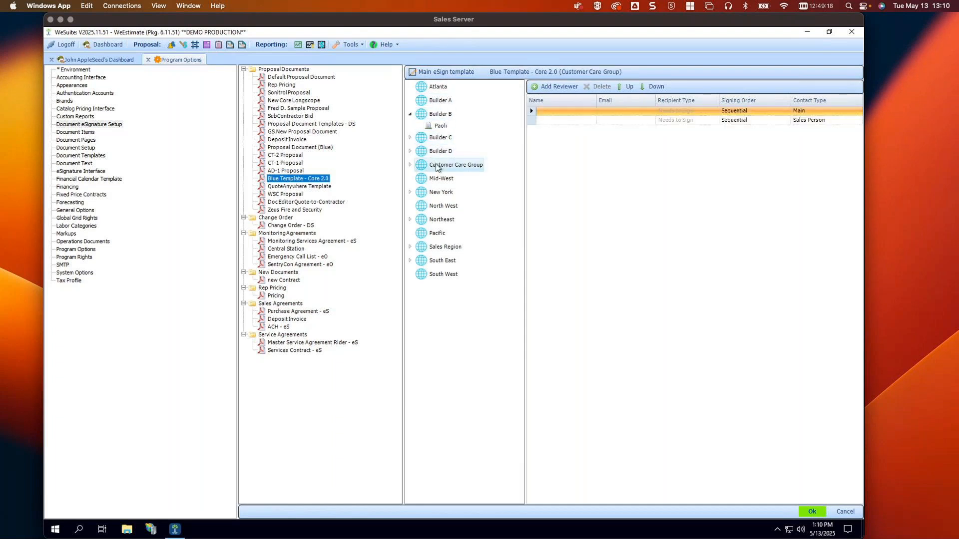
{"action": "left_click", "coordinate": [410, 193]}
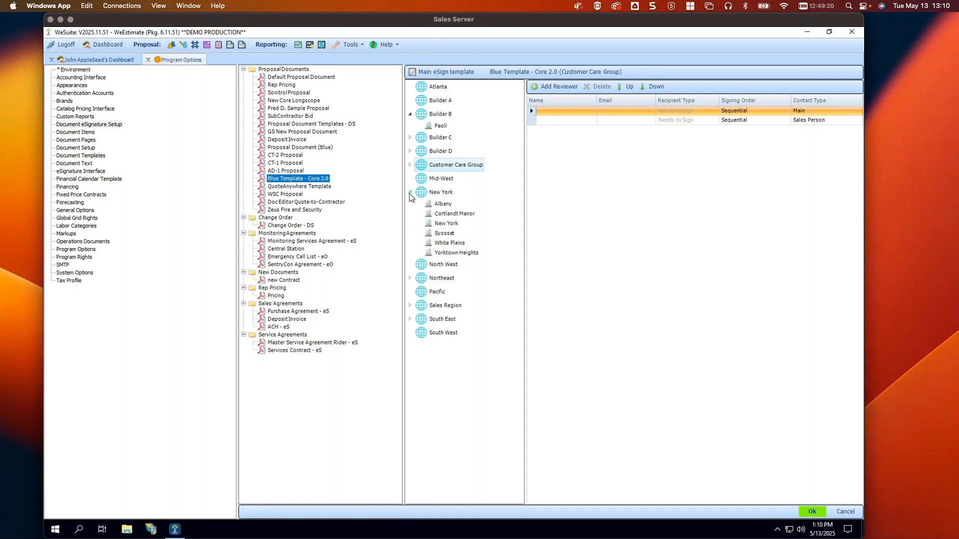
{"action": "left_click", "coordinate": [445, 204]}
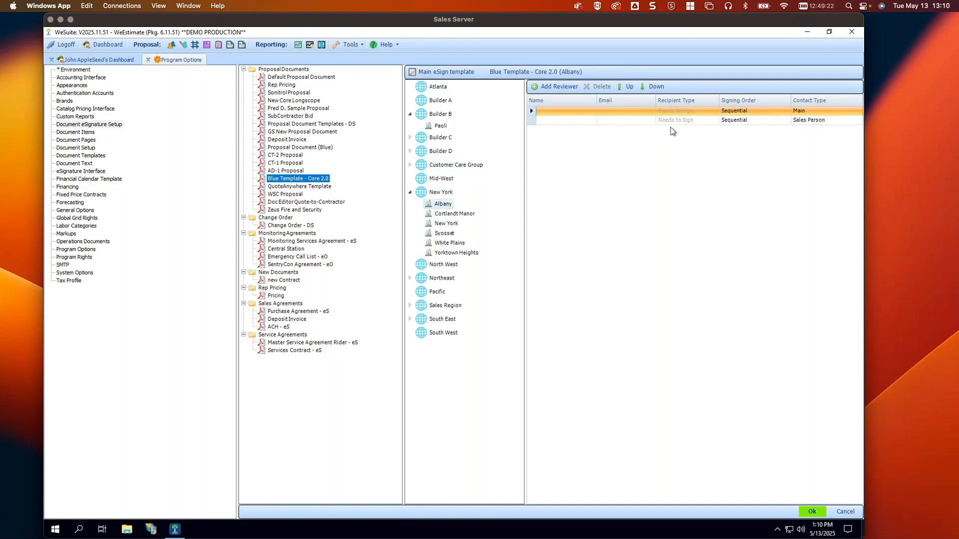
Add a 'Receives a Copy' reviewer named 'Accounting Team' to Albany's template
{"action": "left_click", "coordinate": [545, 88]}
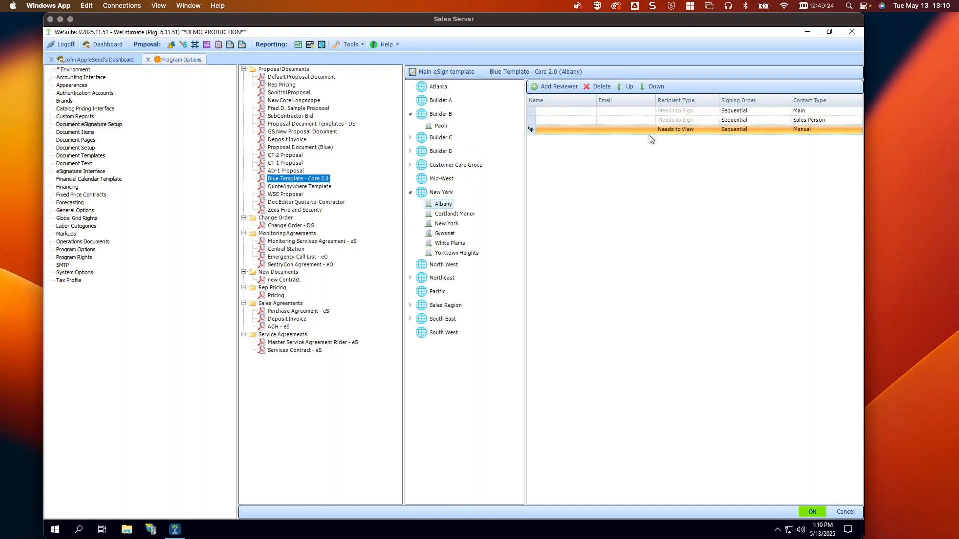
{"action": "left_click", "coordinate": [694, 132]}
{"action": "left_click", "coordinate": [667, 148]}
{"action": "left_click", "coordinate": [539, 130]}
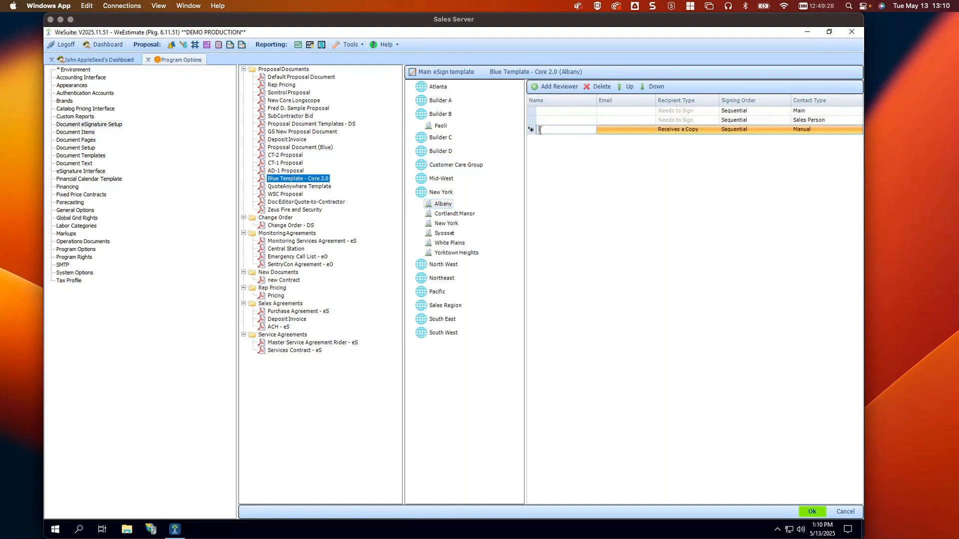
{"action": "type", "text": "Accountingtin"}
{"action": "key", "text": "BackSpace"}
{"action": "key", "text": "BackSpace"}
{"action": "type", "text": "Team"}
Enter the Accounting Team's e-mail address, correct its spelling, and save the configuration
{"action": "left_click", "coordinate": [623, 131]}
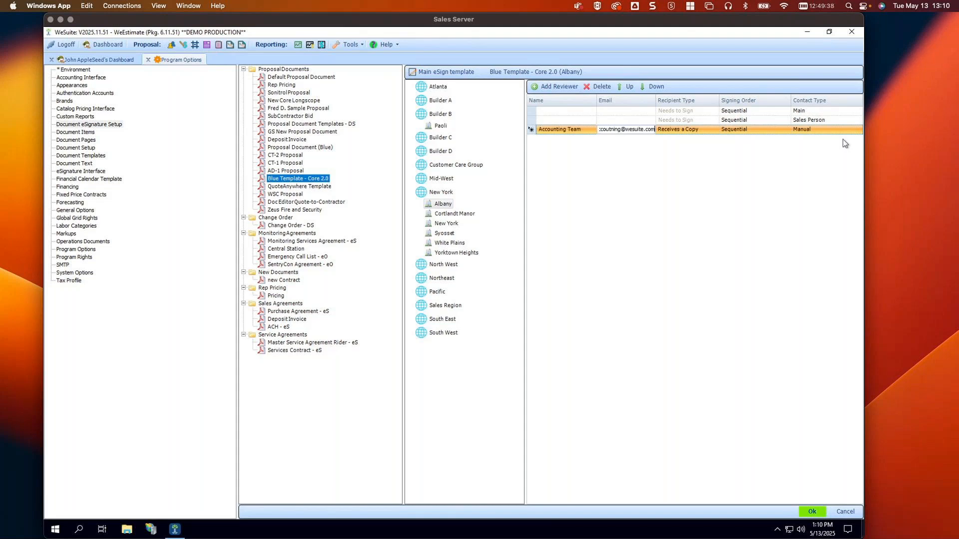
{"action": "left_click", "coordinate": [613, 130]}
{"action": "key", "text": "BackSpace"}
{"action": "type", "text": "t"}
{"action": "left_click", "coordinate": [812, 514]}
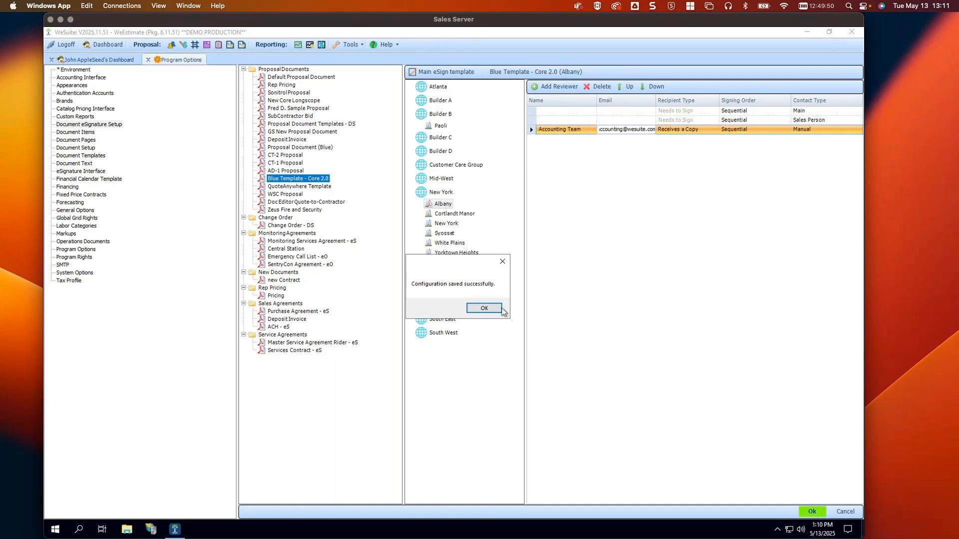
{"action": "left_click", "coordinate": [501, 311]}
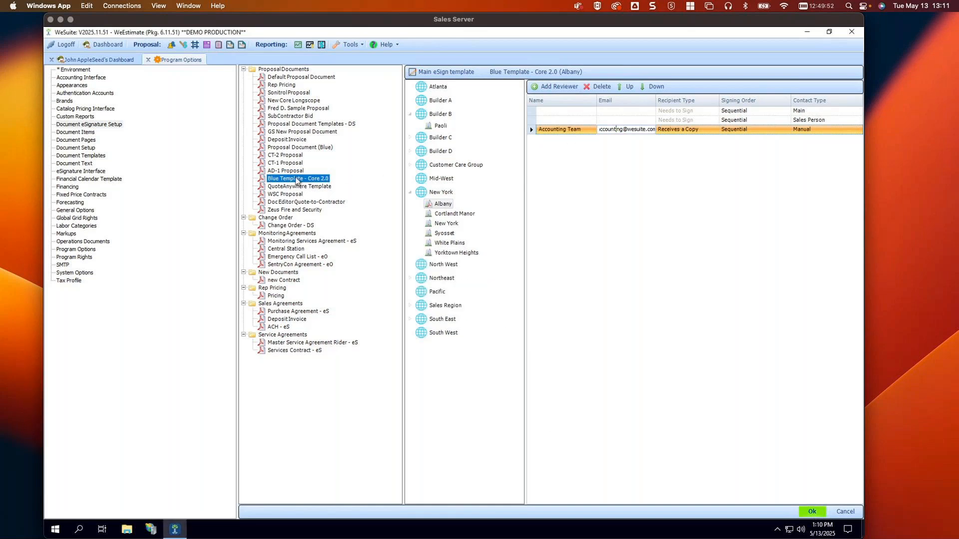
Compare the main configuration with the Albany, Cortlandt Manor and New York office reviewer setups
{"action": "left_click", "coordinate": [413, 73]}
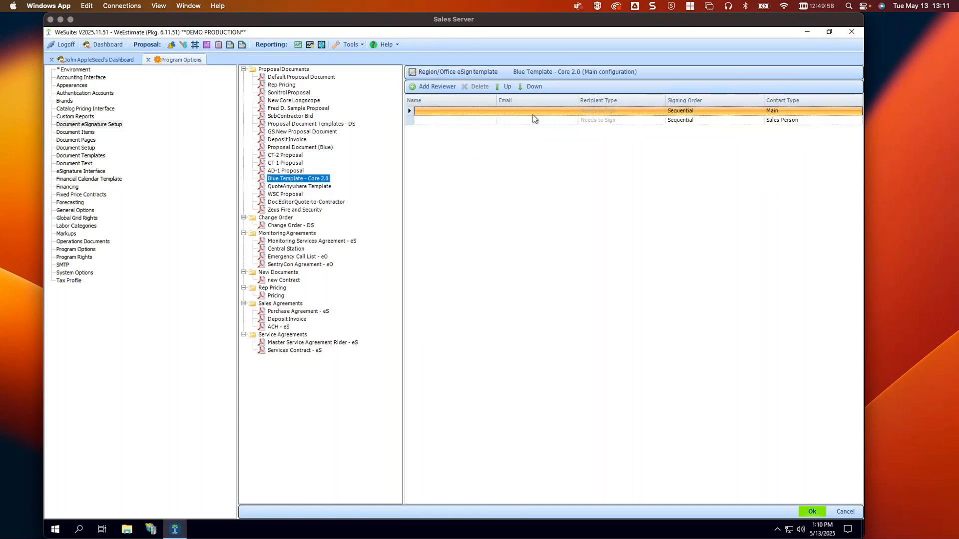
{"action": "left_click", "coordinate": [446, 73]}
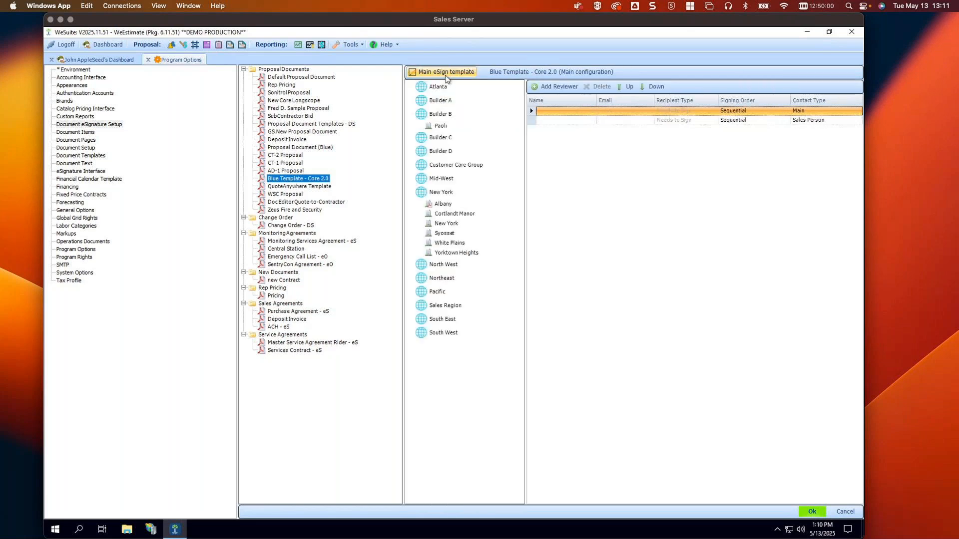
{"action": "left_click", "coordinate": [446, 205]}
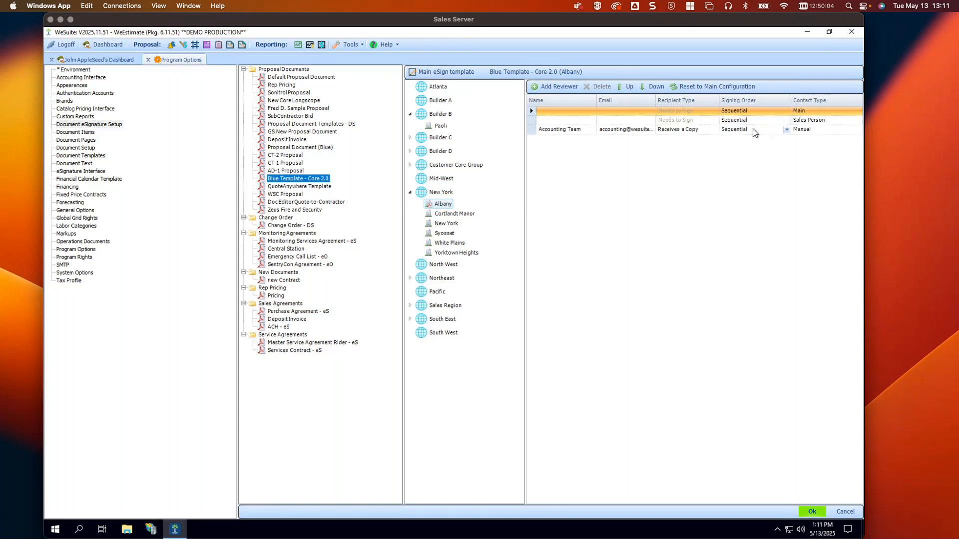
{"action": "left_click", "coordinate": [464, 214]}
{"action": "left_click", "coordinate": [432, 226]}
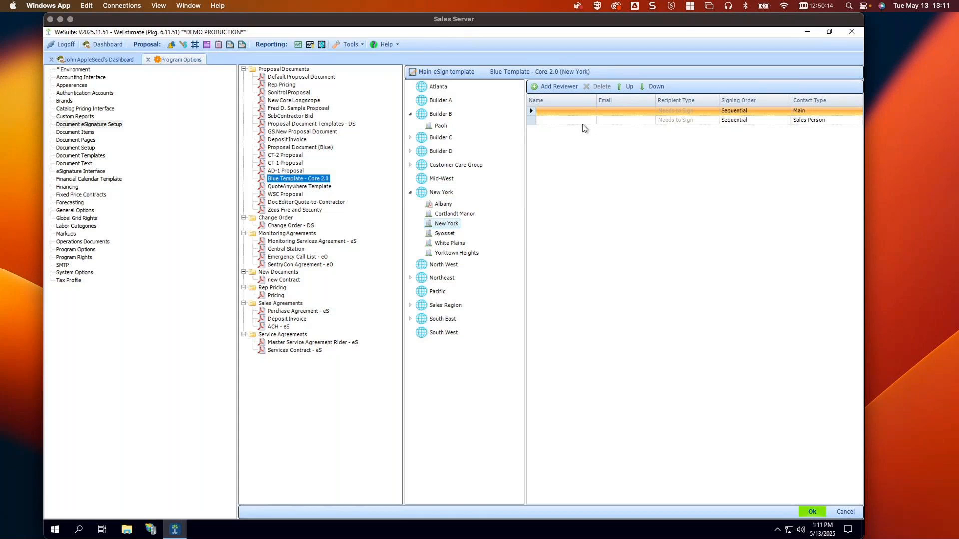
Add a 'Manager Team' reviewer with its e-mail to the New York region and save it
{"action": "left_click", "coordinate": [450, 194]}
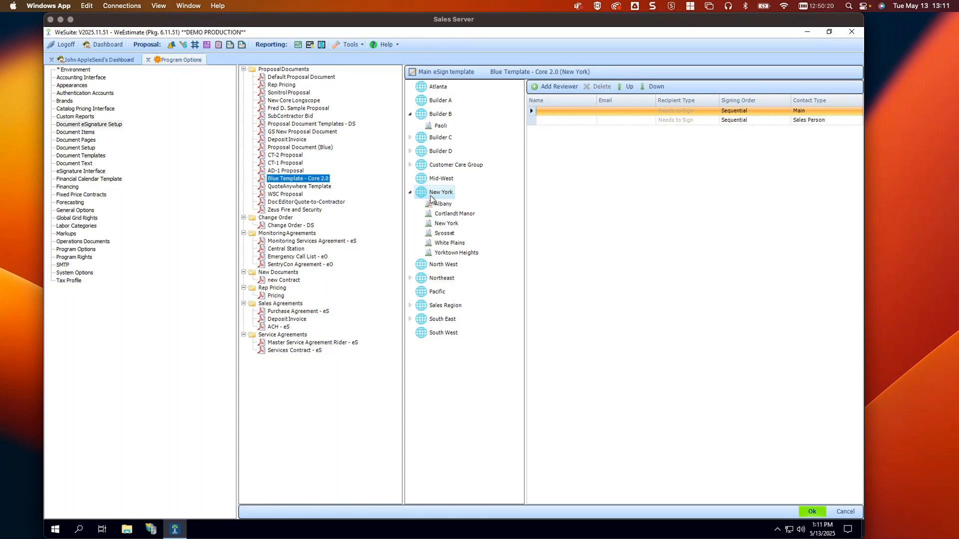
{"action": "left_click", "coordinate": [556, 88]}
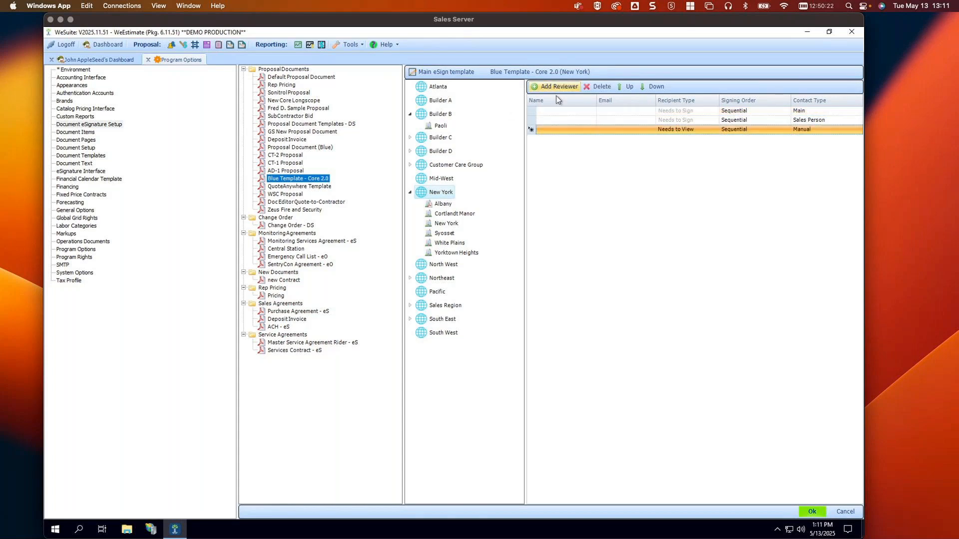
{"action": "left_click", "coordinate": [571, 130]}
{"action": "type", "text": "M"}
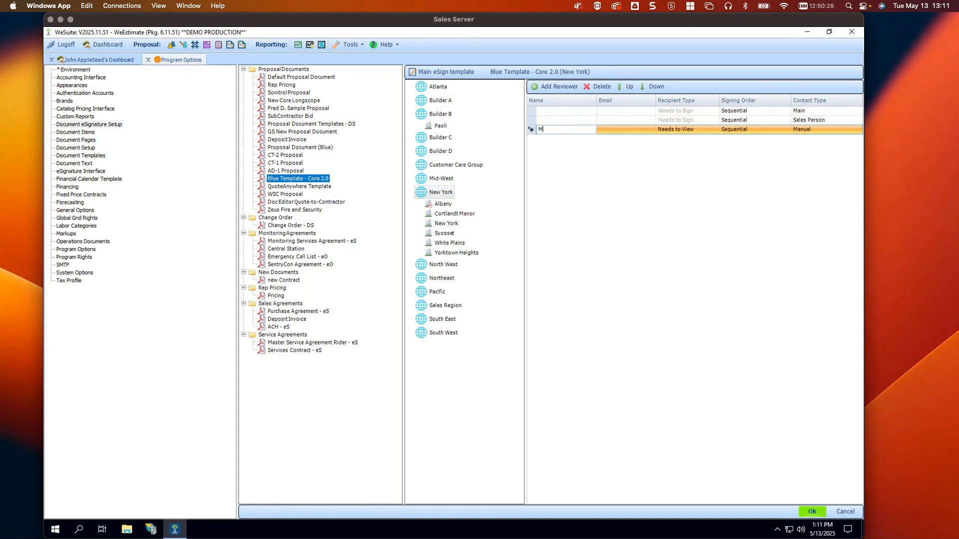
{"action": "type", "text": "anager Team"}
{"action": "left_click", "coordinate": [633, 129]}
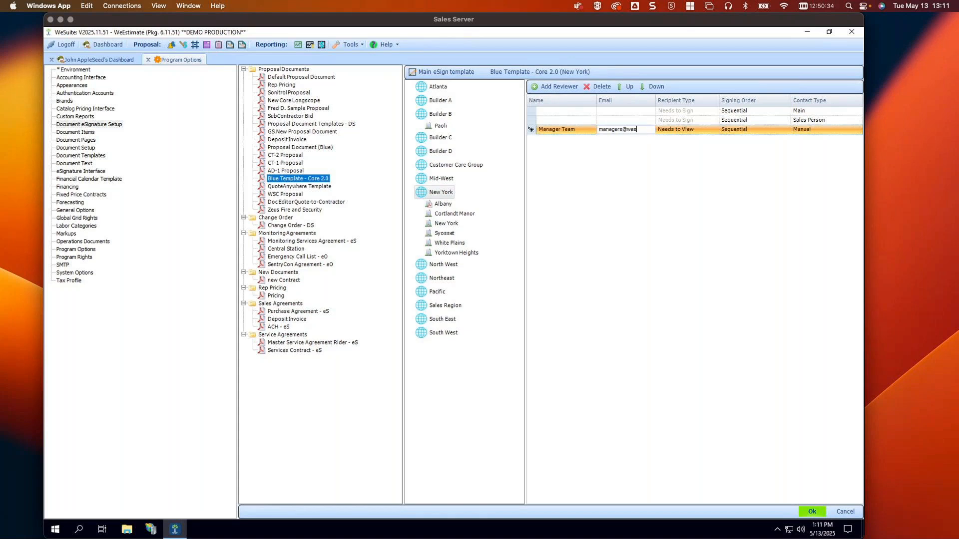
{"action": "left_click", "coordinate": [812, 511]}
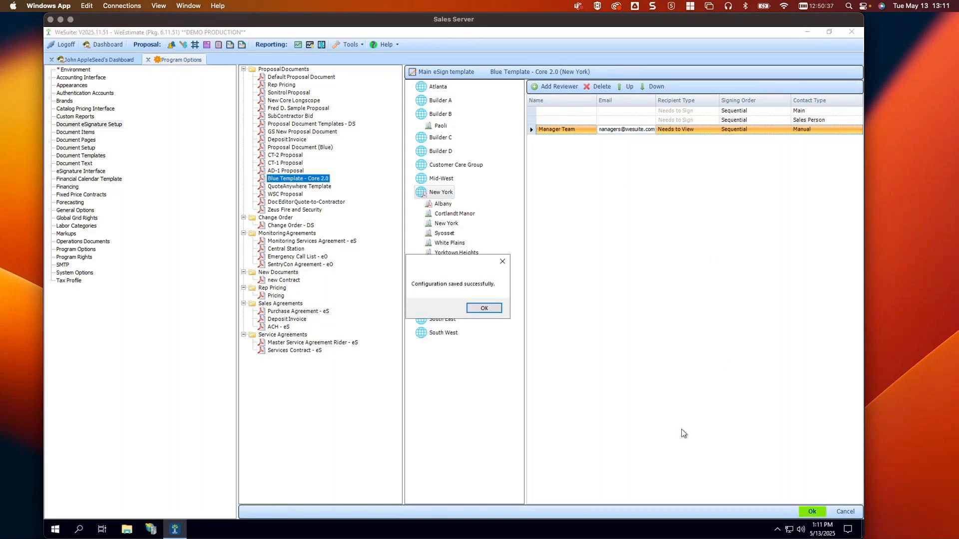
{"action": "left_click", "coordinate": [482, 310]}
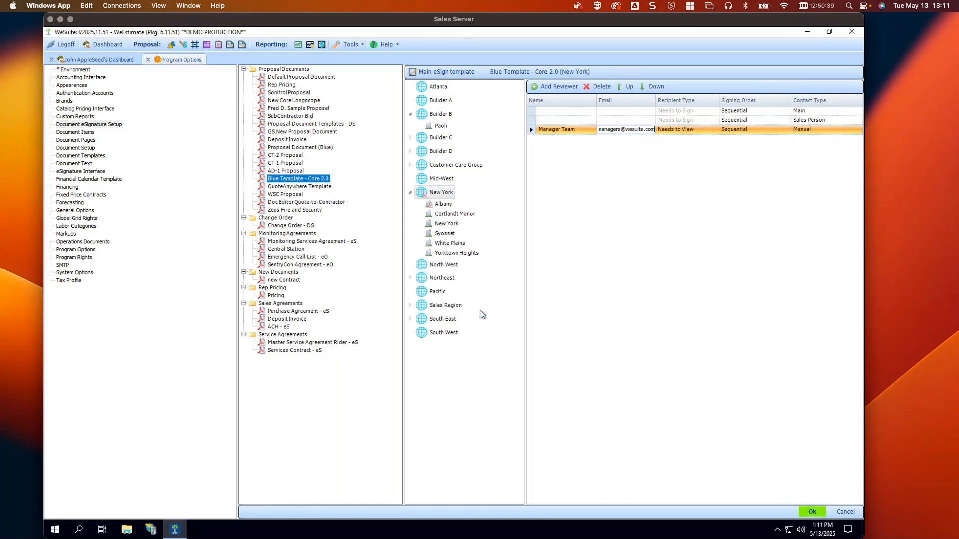
{"action": "left_click", "coordinate": [410, 193]}
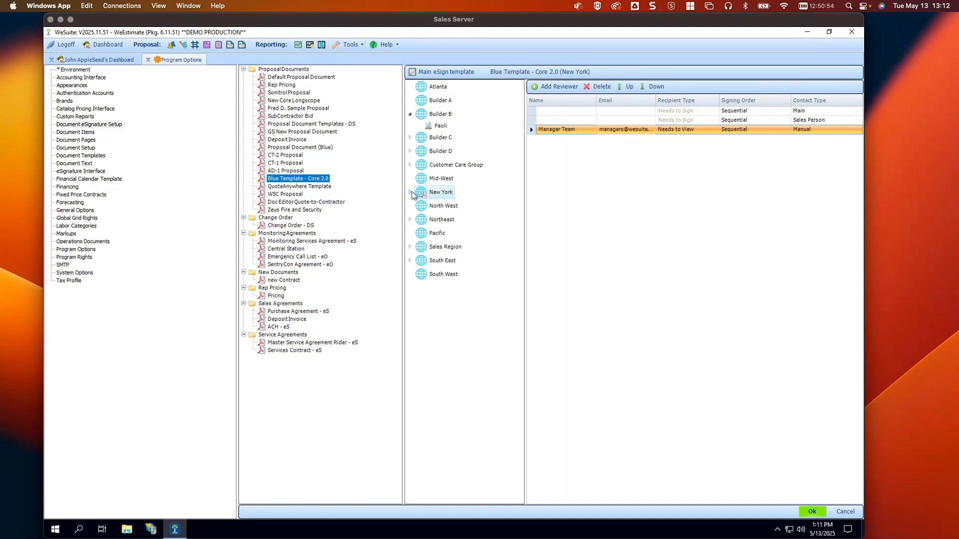
Check Albany, Cortlandt Manor and the New York region reviewers, confirming Manager Team appears
{"action": "left_click", "coordinate": [411, 193]}
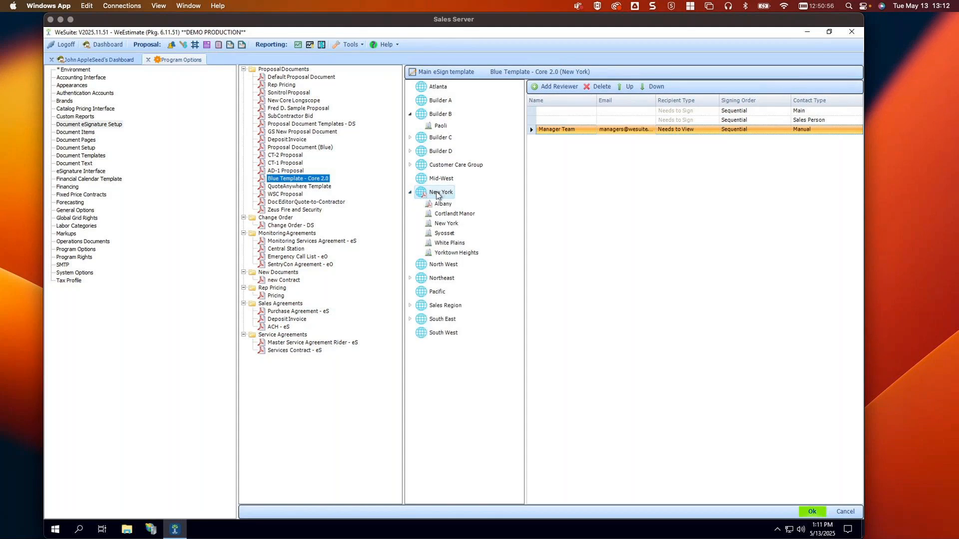
{"action": "left_click", "coordinate": [444, 206]}
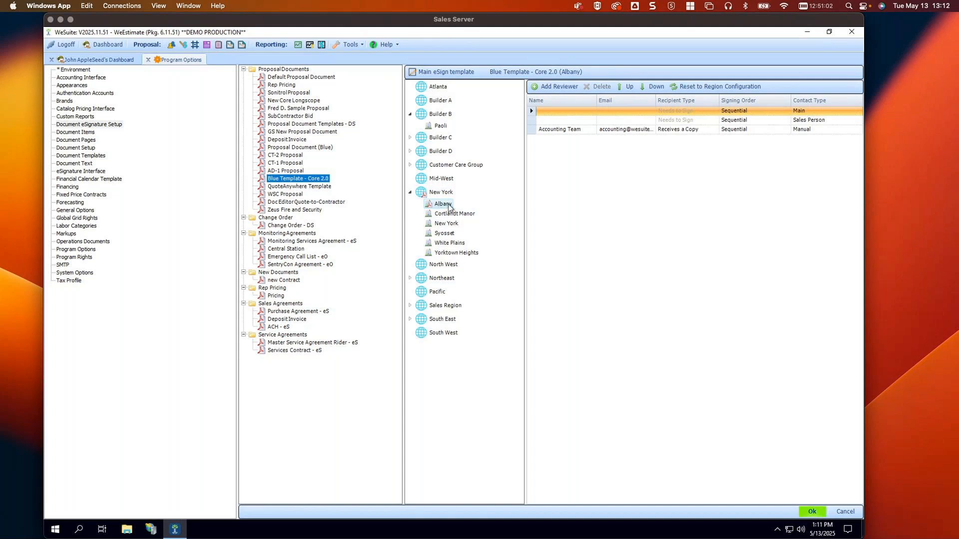
{"action": "left_click", "coordinate": [457, 216]}
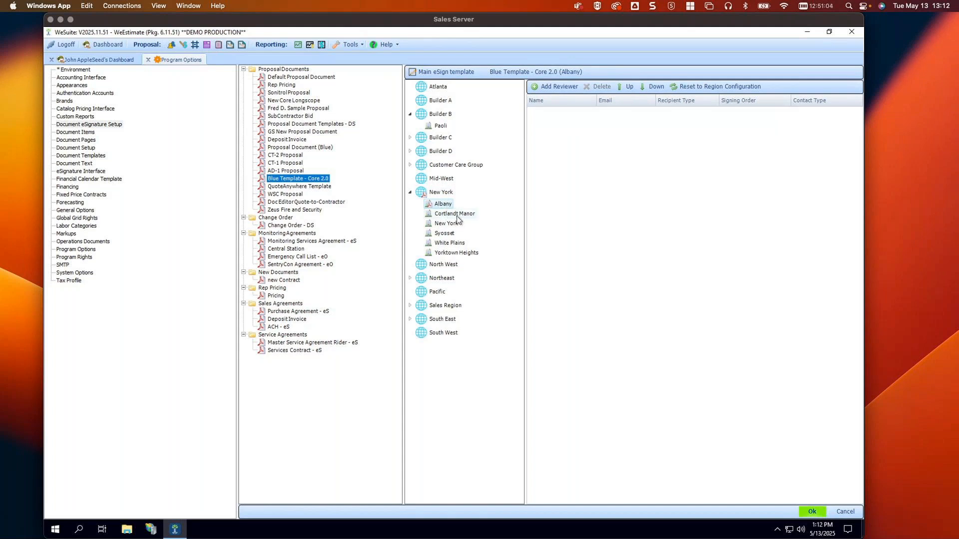
{"action": "left_click", "coordinate": [440, 193]}
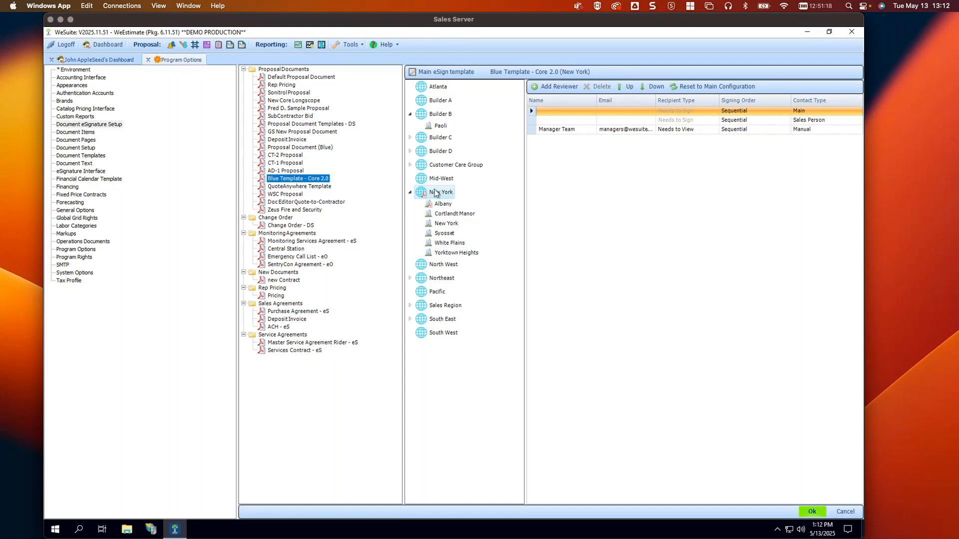
{"action": "left_click", "coordinate": [442, 206]}
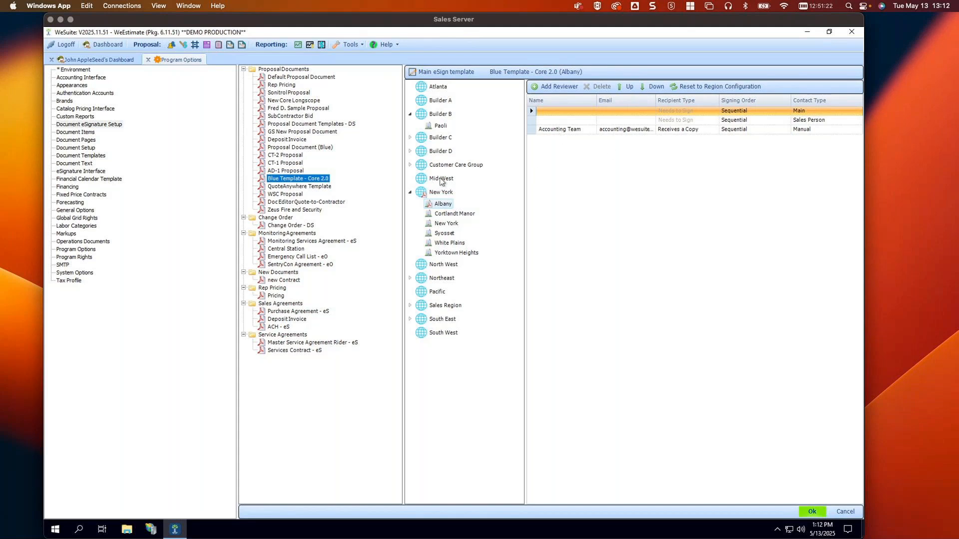
{"action": "left_click", "coordinate": [444, 224]}
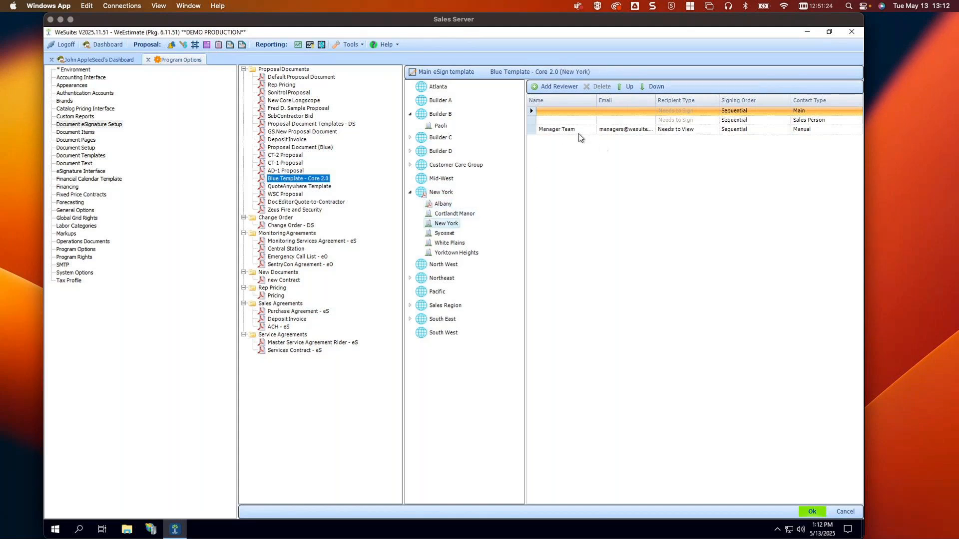
{"action": "left_click", "coordinate": [443, 235]}
{"action": "left_click", "coordinate": [445, 245]}
{"action": "left_click", "coordinate": [444, 254]}
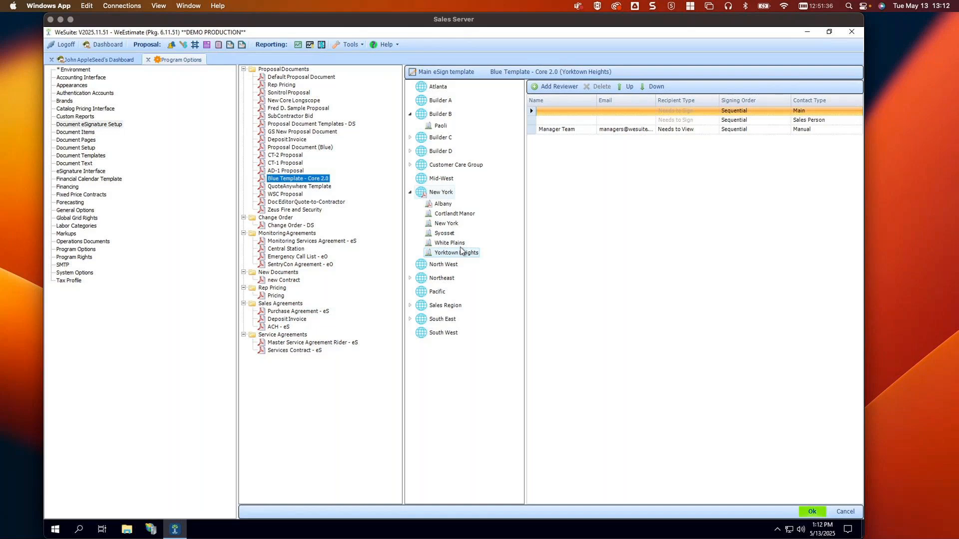
{"action": "left_click", "coordinate": [433, 269]}
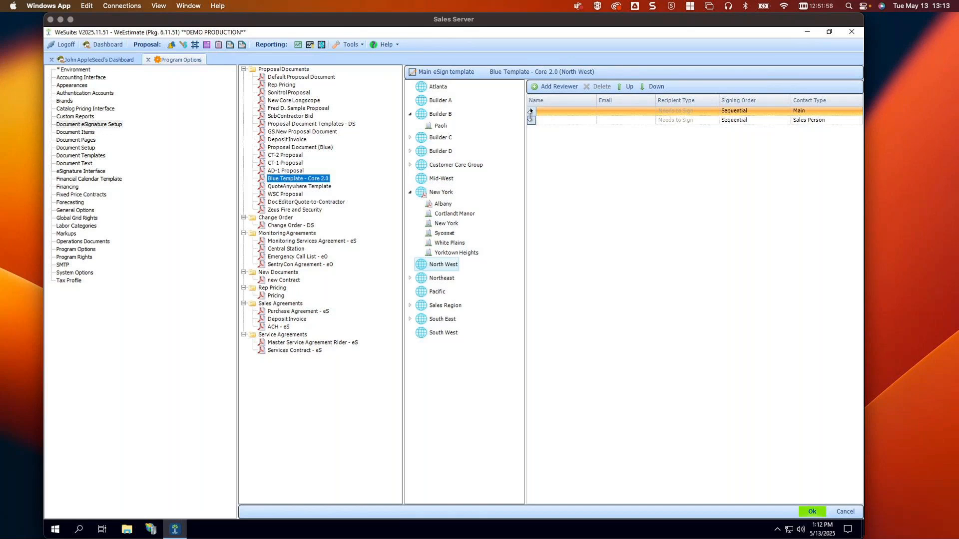
{"action": "left_click", "coordinate": [440, 195]}
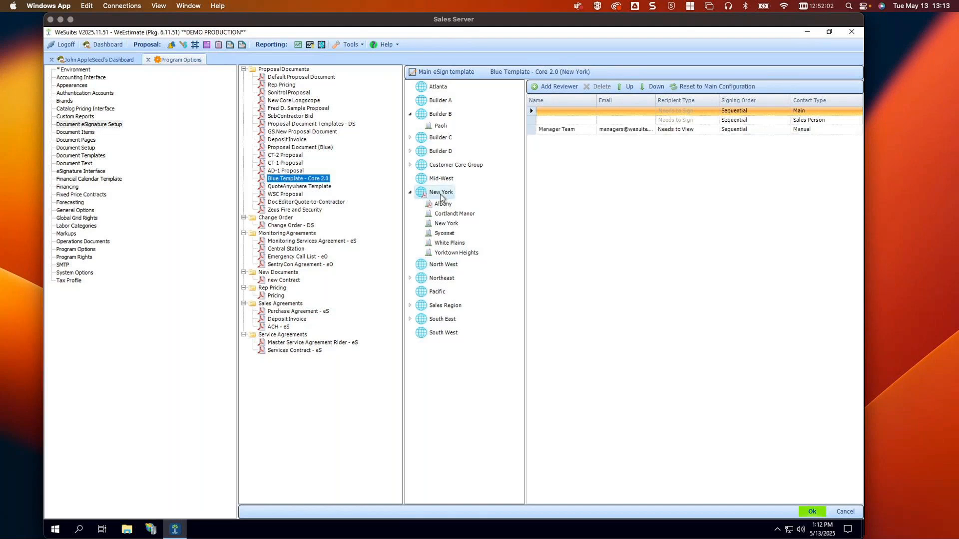
Move the Sales Person signer above Main in New York's Blue Template signing order and save
{"action": "left_click", "coordinate": [532, 123]}
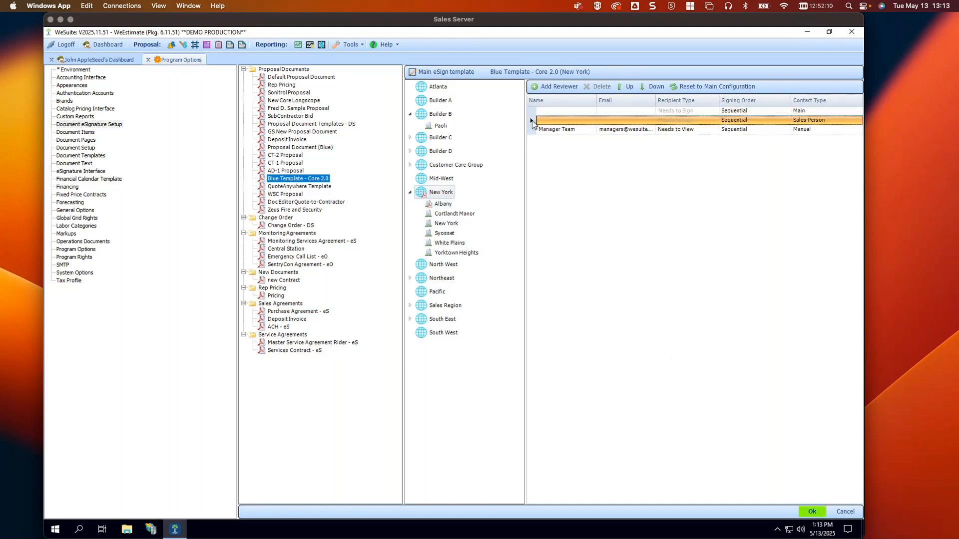
{"action": "left_click", "coordinate": [626, 88]}
{"action": "left_click", "coordinate": [812, 511]}
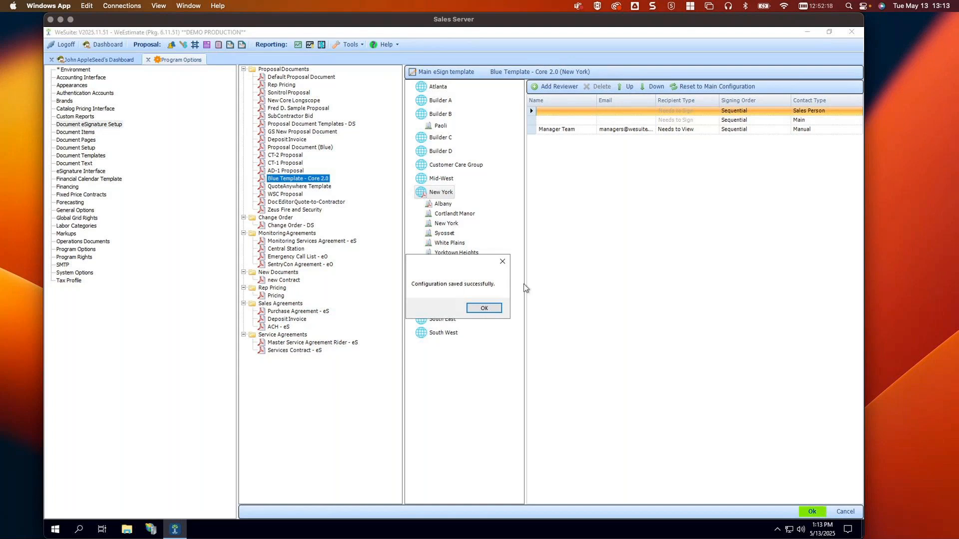
{"action": "left_click", "coordinate": [487, 308]}
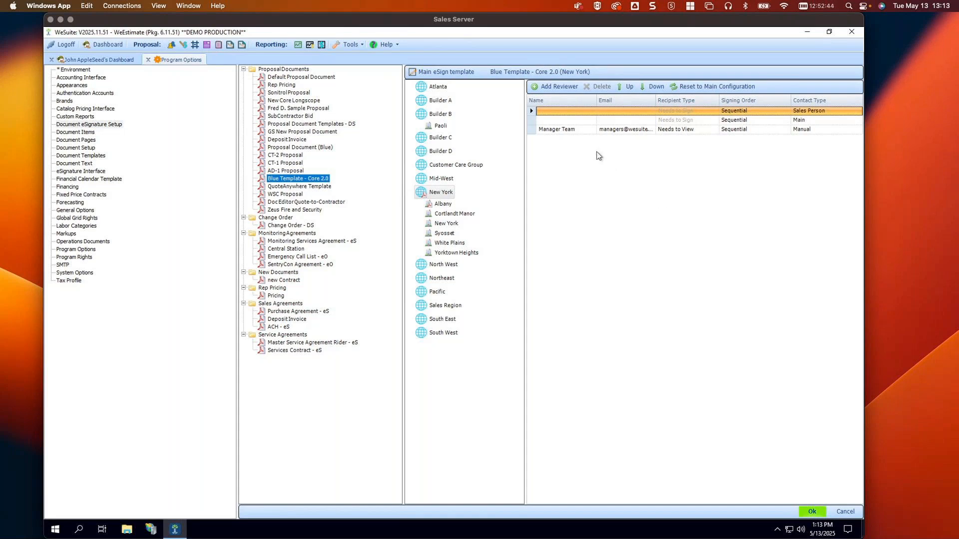
{"action": "left_click", "coordinate": [535, 129]}
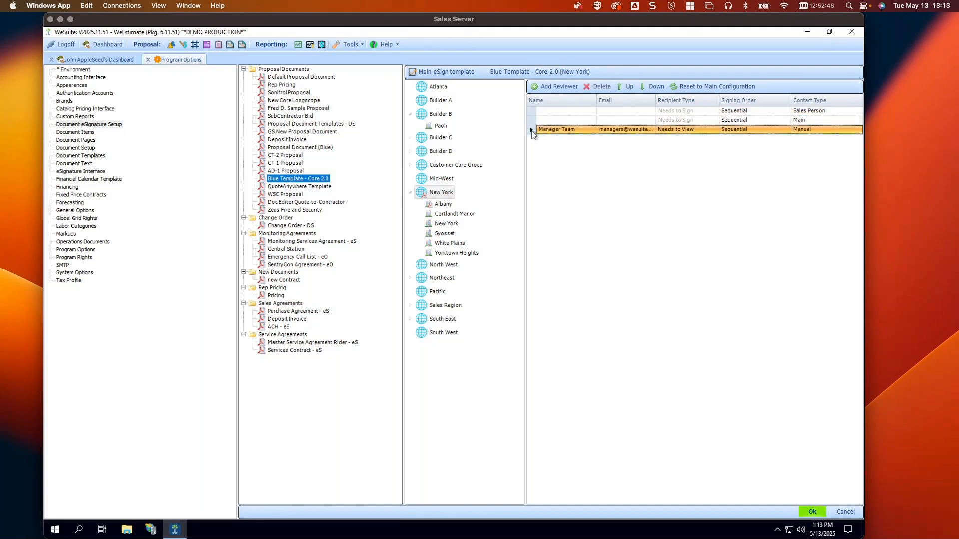
{"action": "left_click", "coordinate": [704, 133]}
{"action": "left_click", "coordinate": [714, 131]}
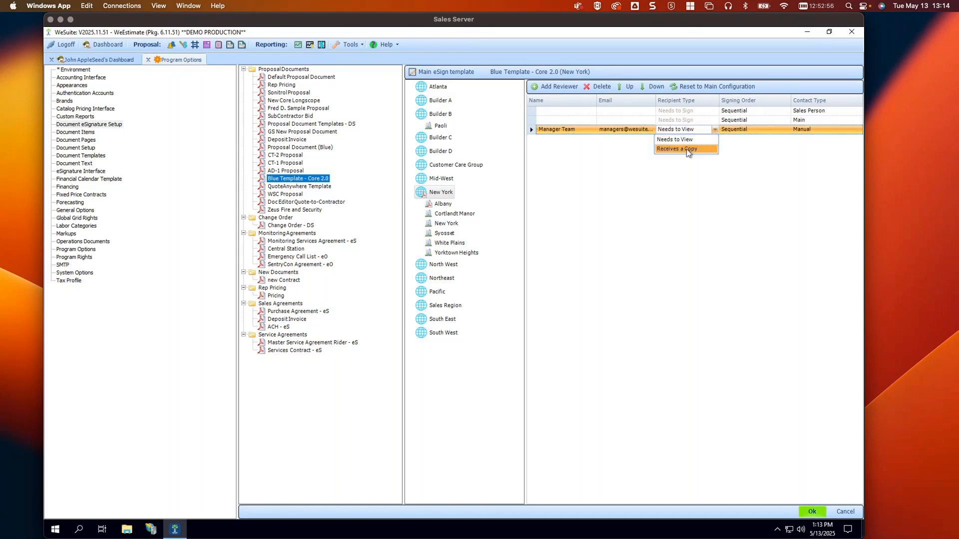
{"action": "left_click", "coordinate": [532, 133]}
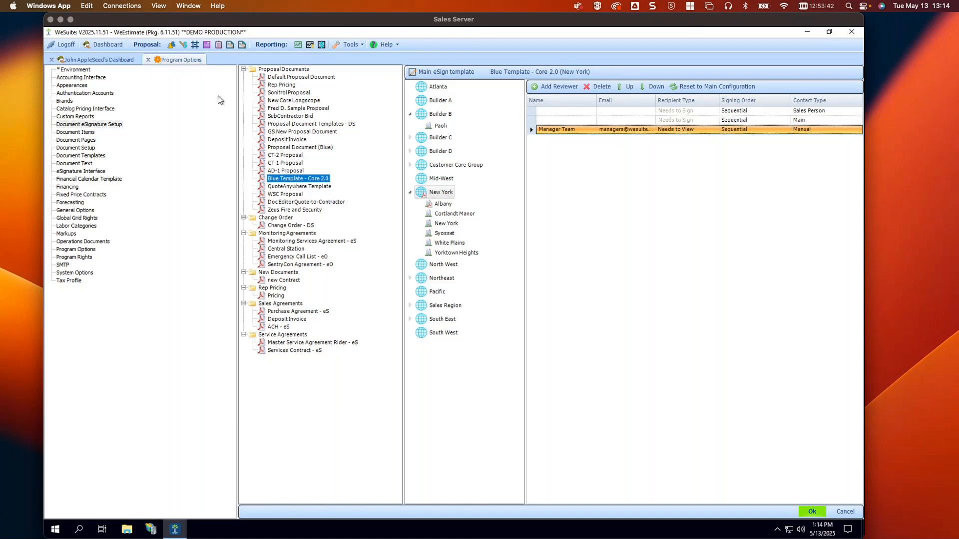
Open the J3 New Access and CCTV - $12,797 job from My Proposals on the Dashboard
{"action": "left_click", "coordinate": [116, 58]}
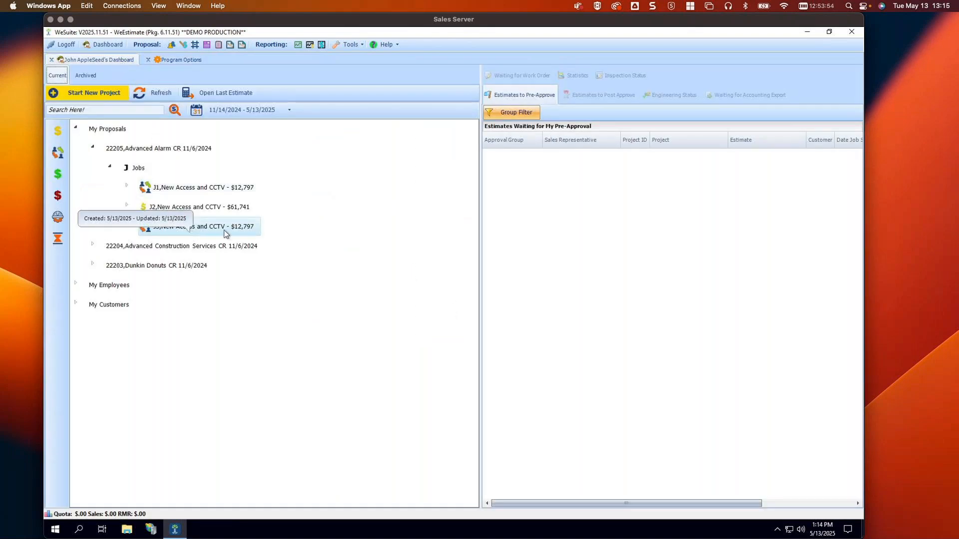
{"action": "double_click", "coordinate": [224, 231]}
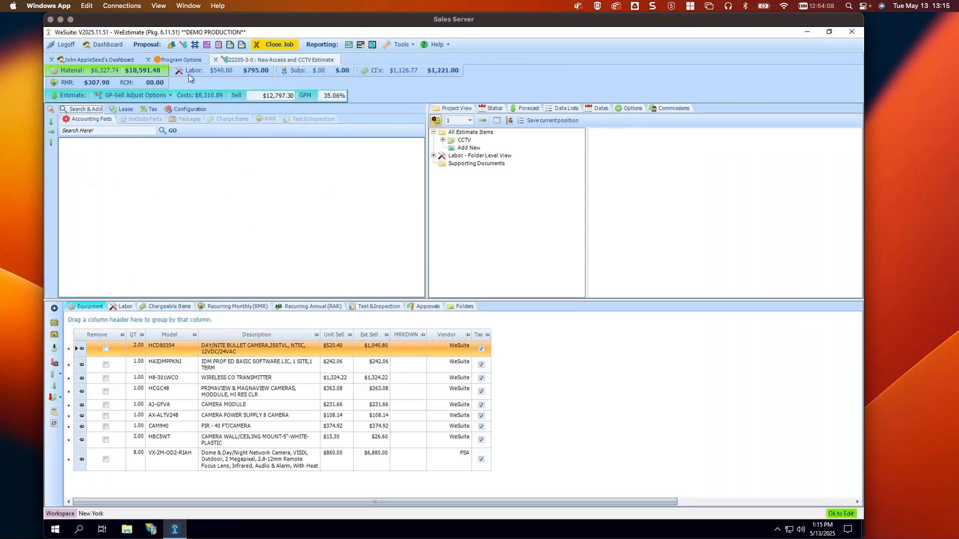
Review the job's Main and Billing contact details in the Contacts view
{"action": "left_click", "coordinate": [171, 46]}
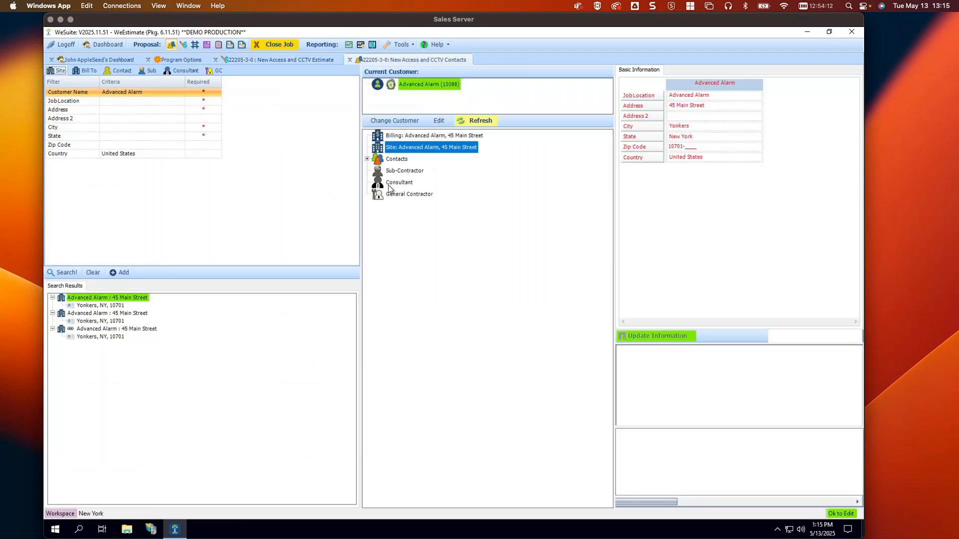
{"action": "left_click", "coordinate": [368, 159]}
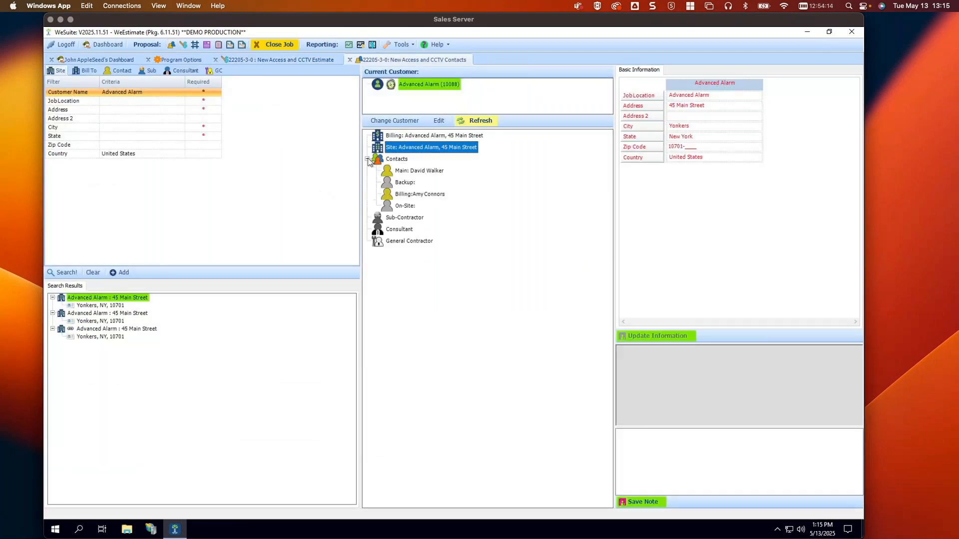
{"action": "left_click", "coordinate": [428, 171]}
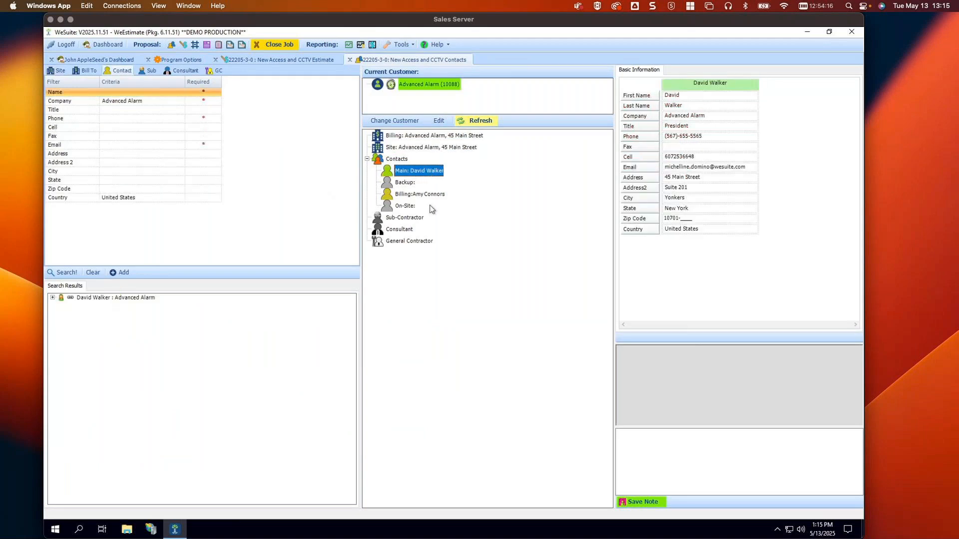
{"action": "left_click", "coordinate": [422, 194]}
{"action": "left_click", "coordinate": [420, 171]}
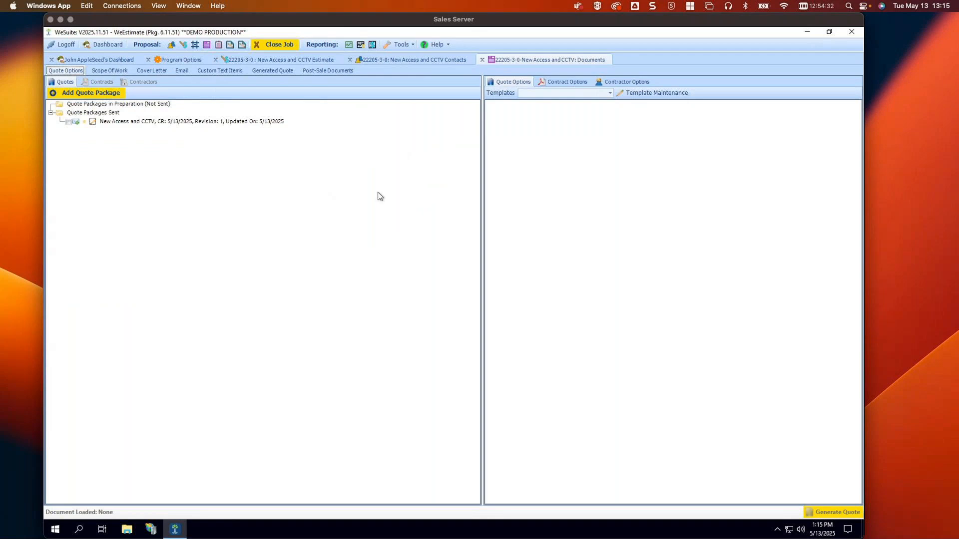
Add a Revision 2 New Access and CCTV package on Blue Template - Core 2.0 without copying a quote
{"action": "left_click", "coordinate": [90, 122]}
{"action": "left_click", "coordinate": [89, 93]}
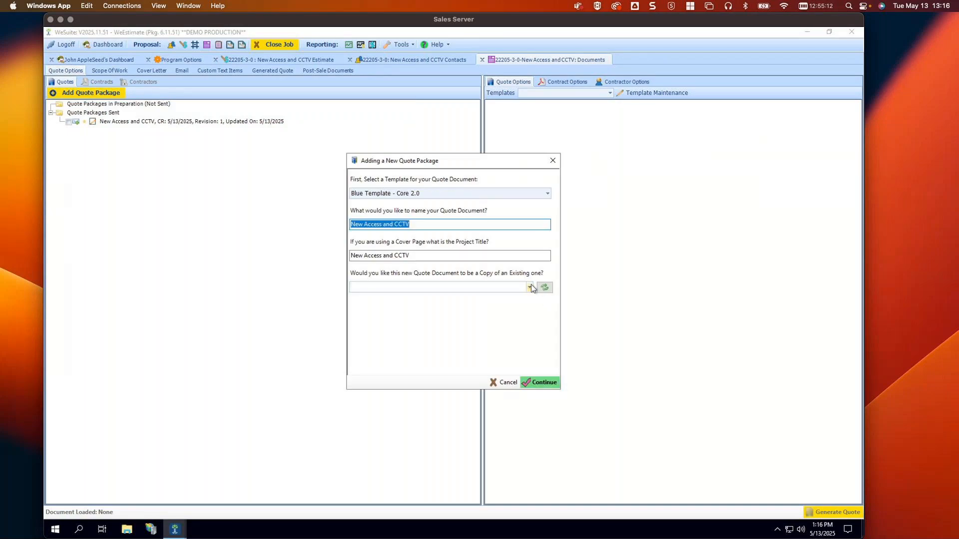
{"action": "left_click", "coordinate": [529, 288]}
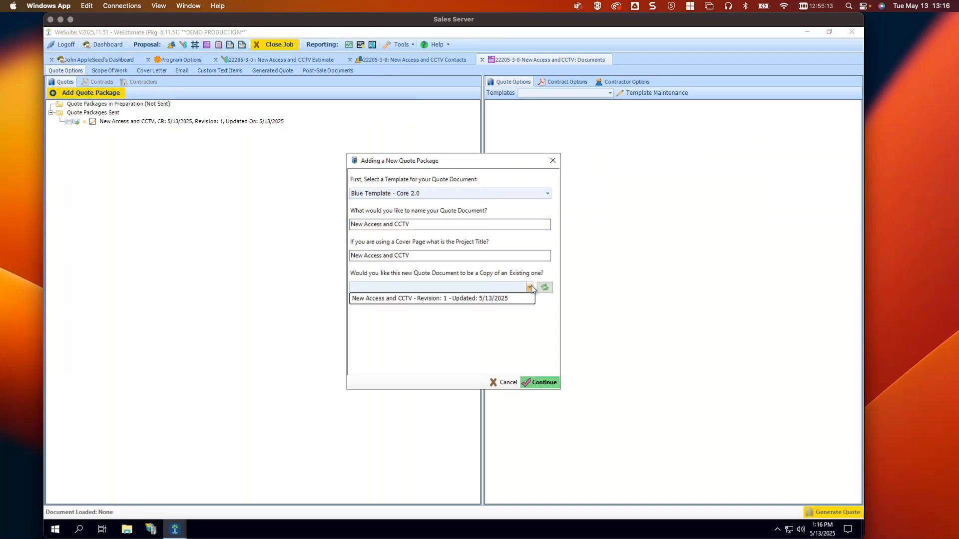
{"action": "left_click", "coordinate": [458, 250]}
{"action": "left_click", "coordinate": [530, 382]}
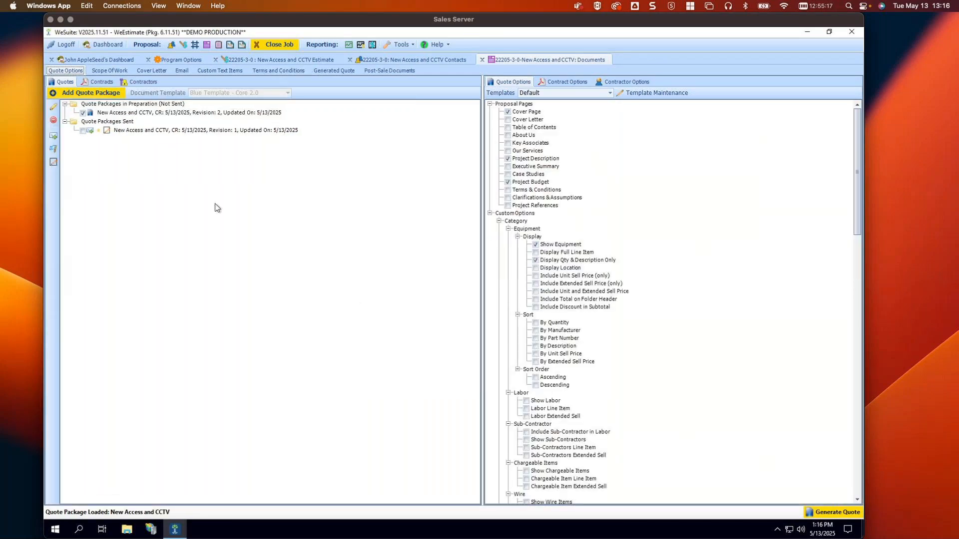
Select Purchase Agreement - eS on the Contracts sub-tab, generate the contract and review it
{"action": "left_click", "coordinate": [98, 82]}
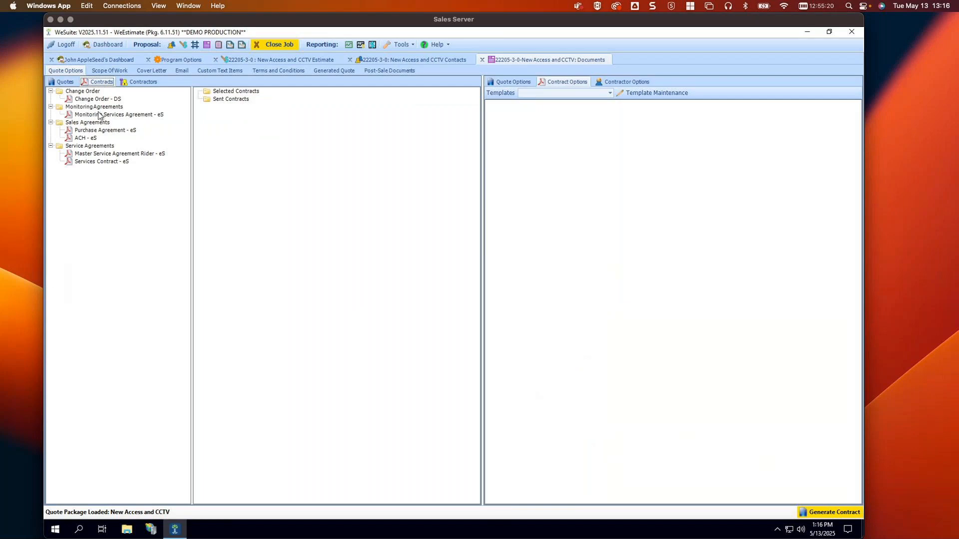
{"action": "left_click_drag", "start_coordinate": [112, 131], "coordinate": [254, 128]}
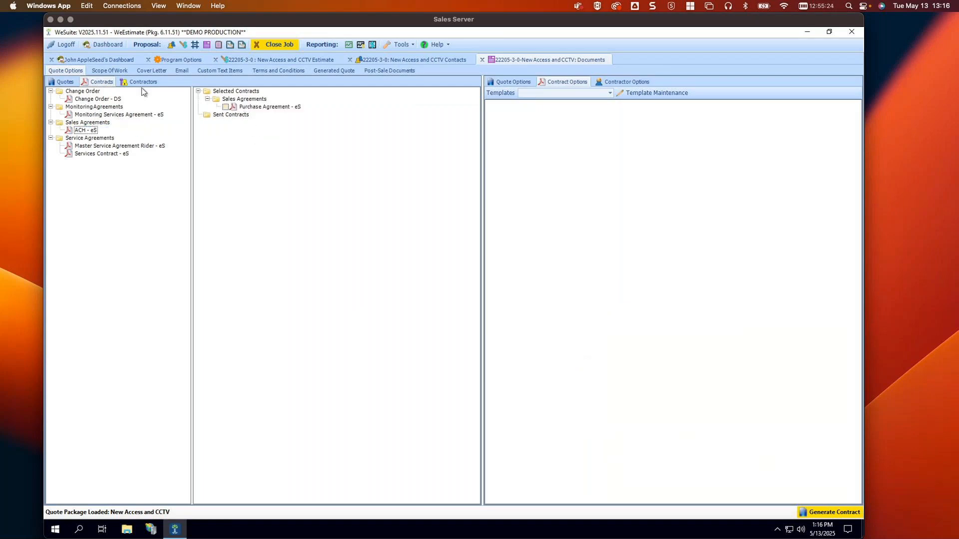
{"action": "left_click", "coordinate": [225, 107]}
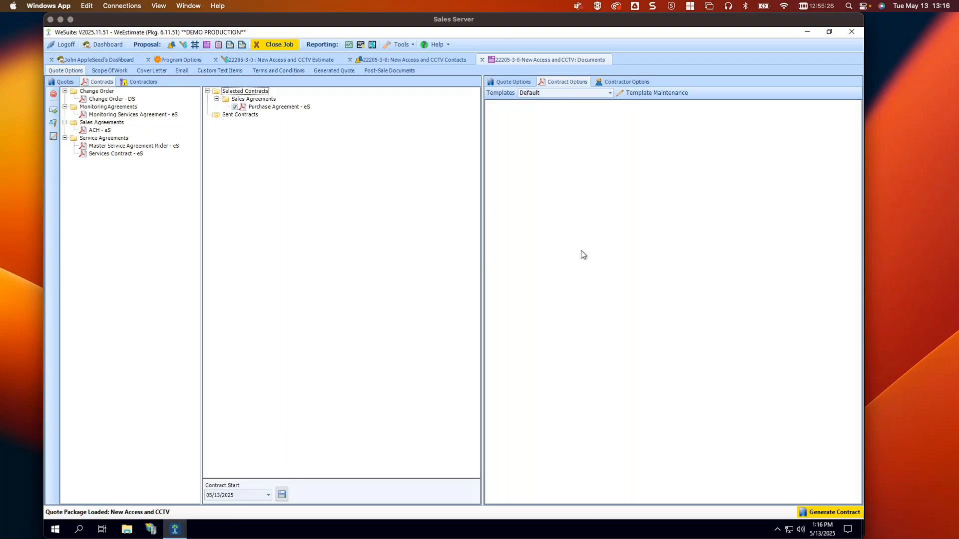
{"action": "left_click", "coordinate": [821, 512]}
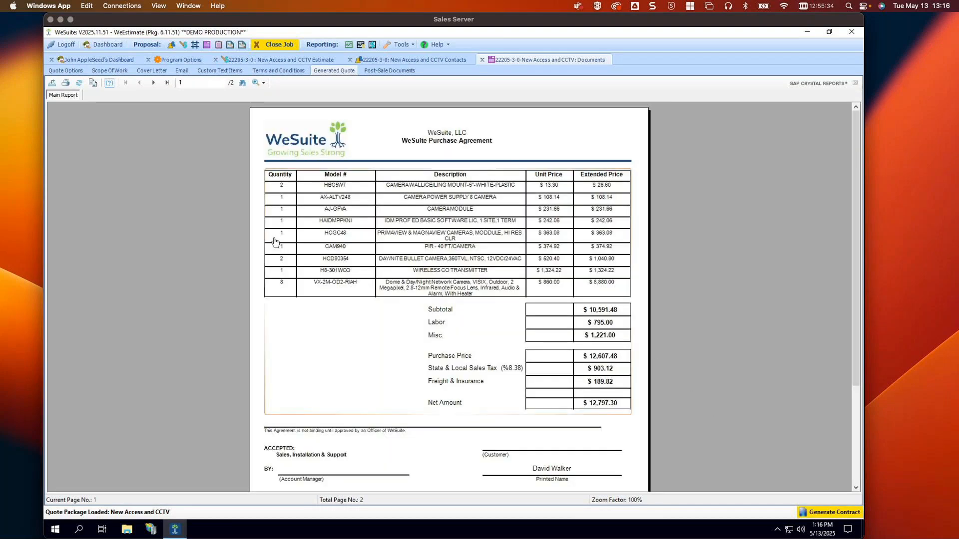
{"action": "left_click", "coordinate": [75, 71]}
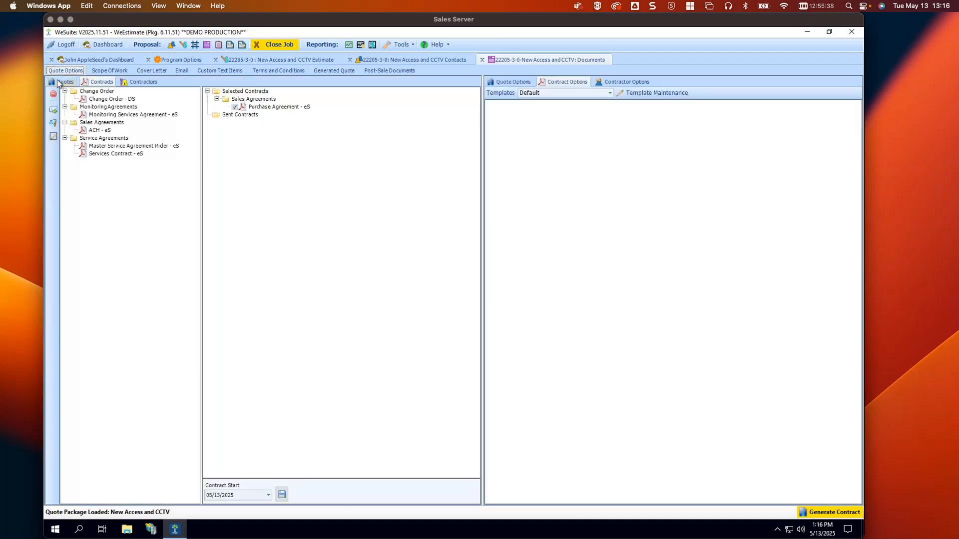
Generate the quote with Show Equipment unchecked and return to Quote Options
{"action": "left_click", "coordinate": [64, 82]}
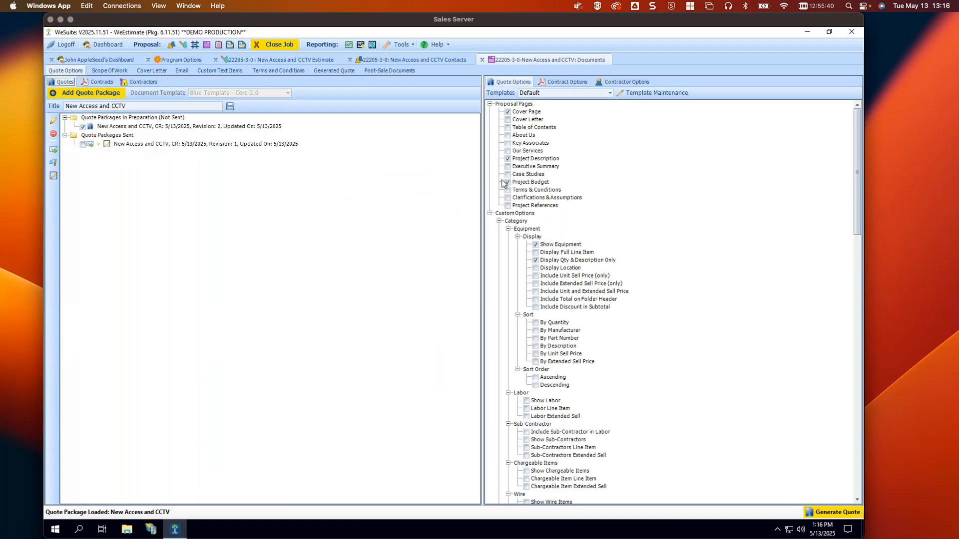
{"action": "left_click", "coordinate": [535, 245]}
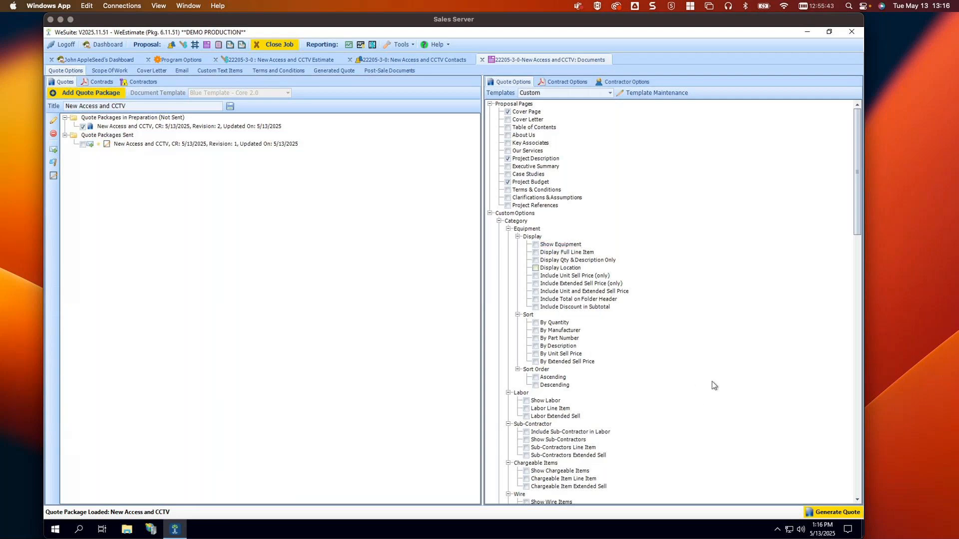
{"action": "left_click", "coordinate": [827, 514]}
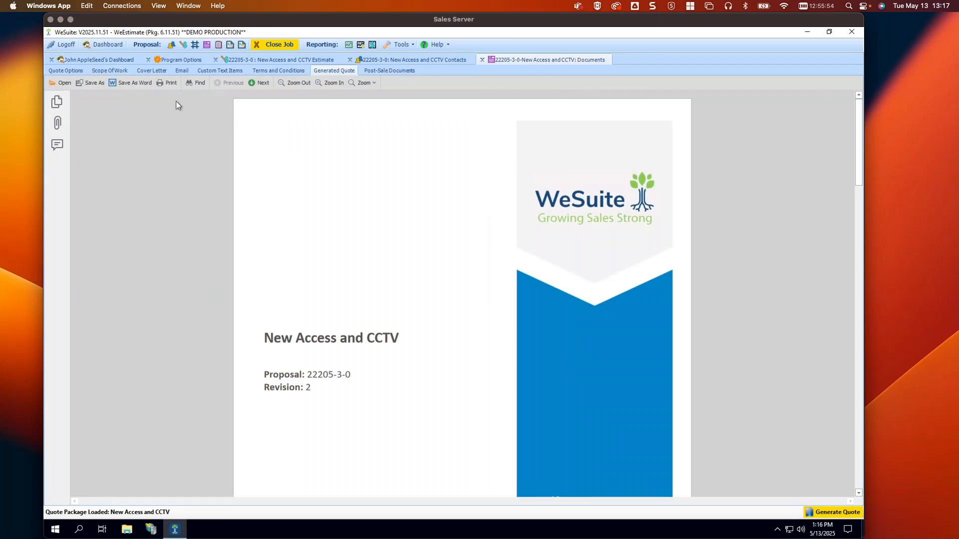
{"action": "left_click", "coordinate": [56, 72]}
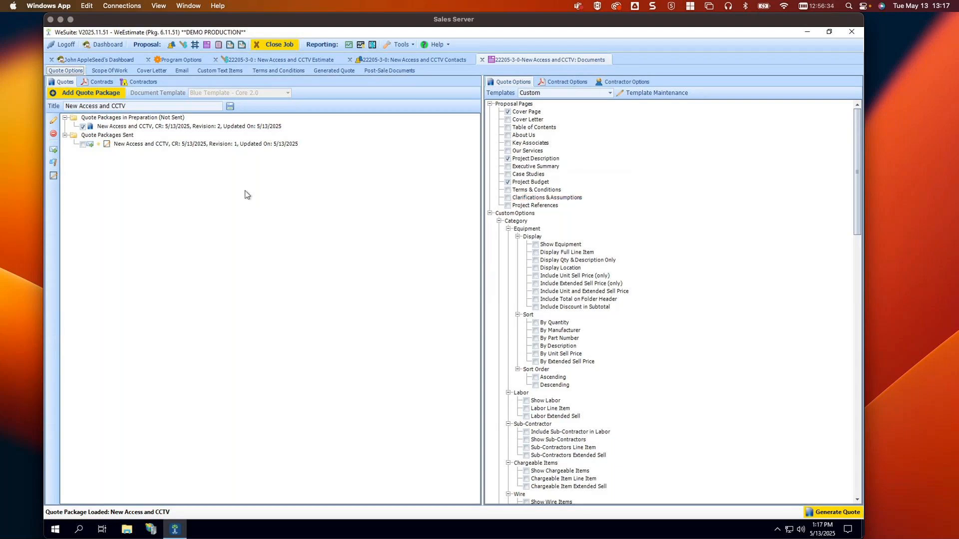
Send the package for electronic signature, accepting that the previously sent package gets voided
{"action": "left_click", "coordinate": [53, 176]}
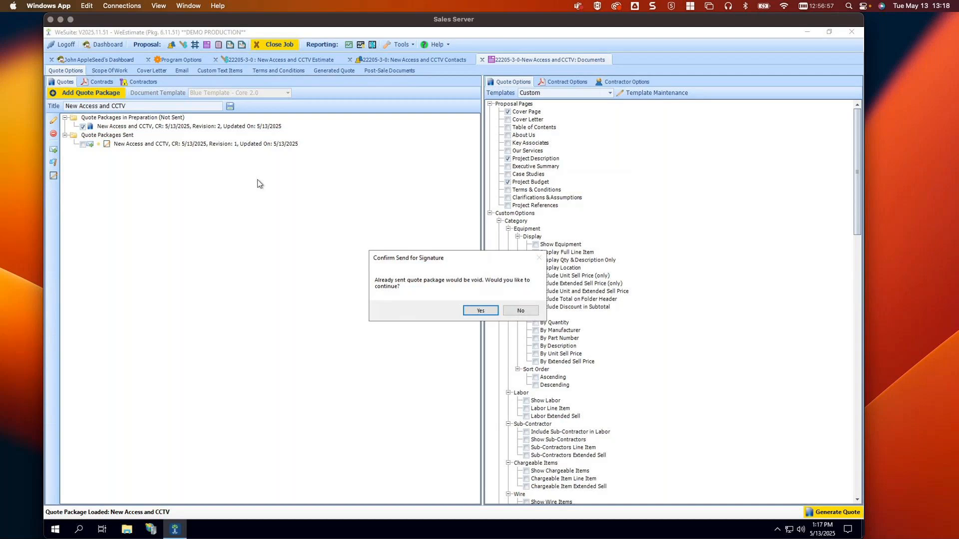
{"action": "left_click", "coordinate": [481, 310]}
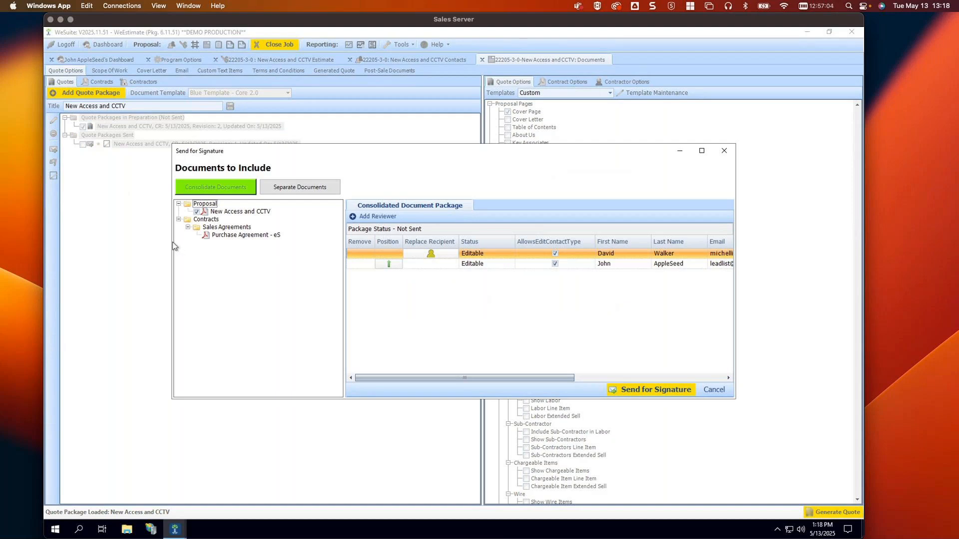
Compare Separate Documents against Consolidate Documents, finishing with Consolidate Documents selected
{"action": "left_click_drag", "start_coordinate": [172, 241], "coordinate": [94, 241]}
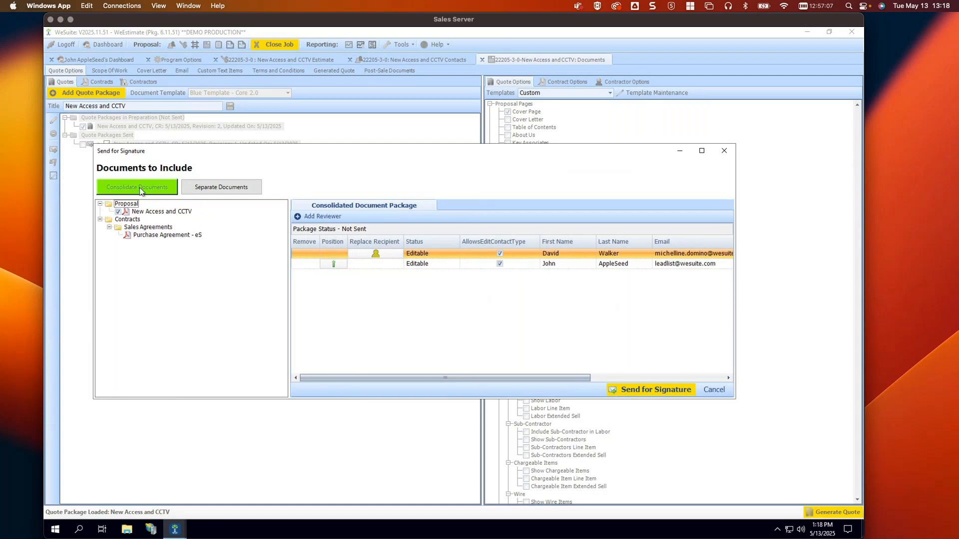
{"action": "left_click", "coordinate": [244, 189]}
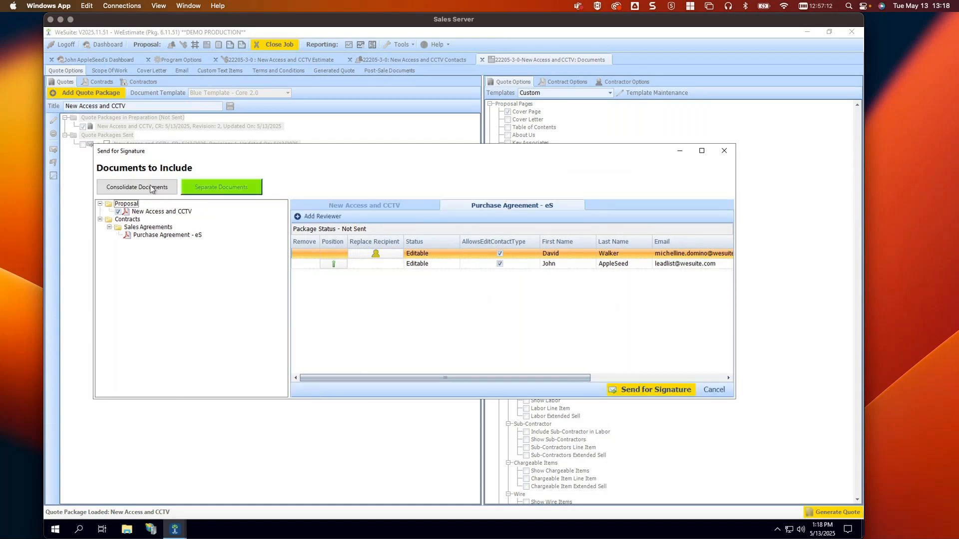
{"action": "left_click", "coordinate": [151, 189]}
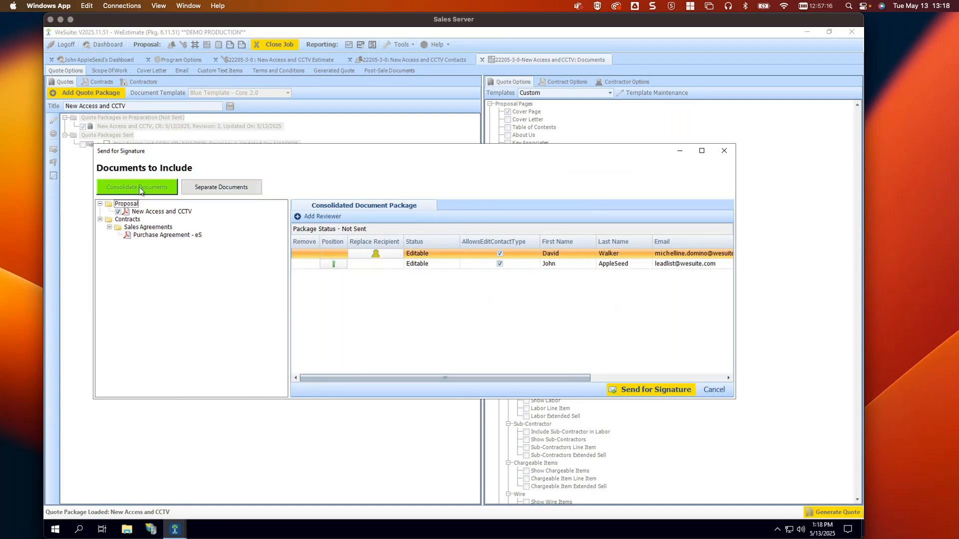
{"action": "left_click", "coordinate": [224, 188]}
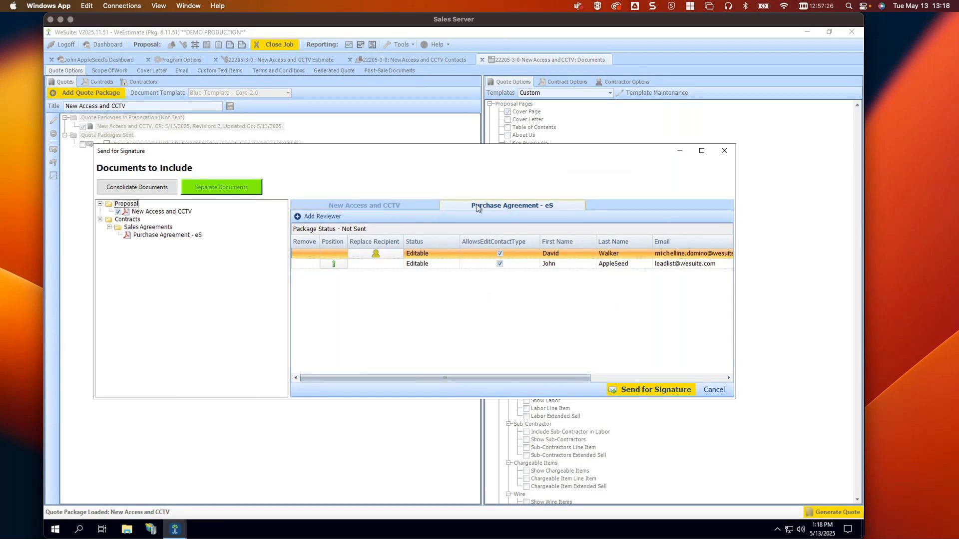
{"action": "left_click", "coordinate": [152, 191]}
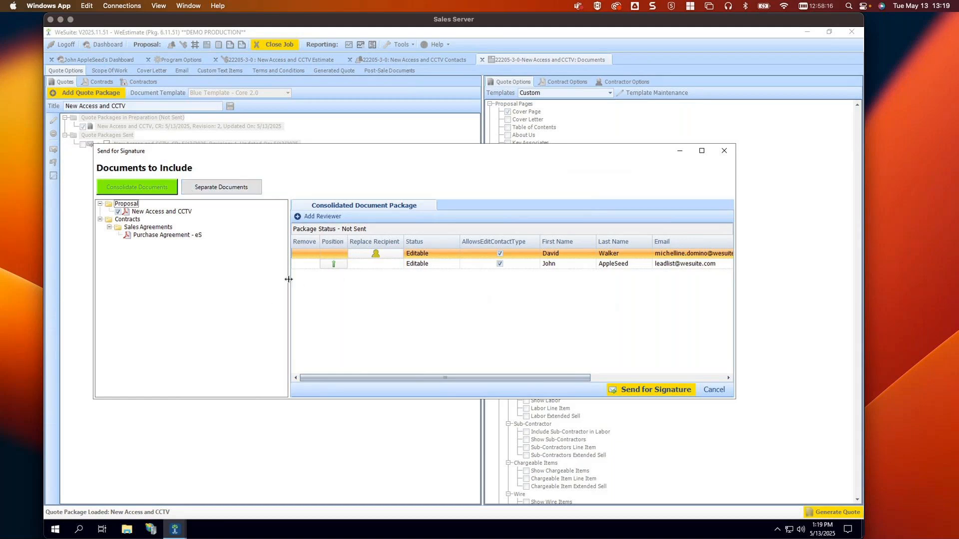
Widen the recipient grid to reveal the Signing Order column, cancelling an Add Reviewer attempt
{"action": "left_click_drag", "start_coordinate": [288, 279], "coordinate": [226, 281]}
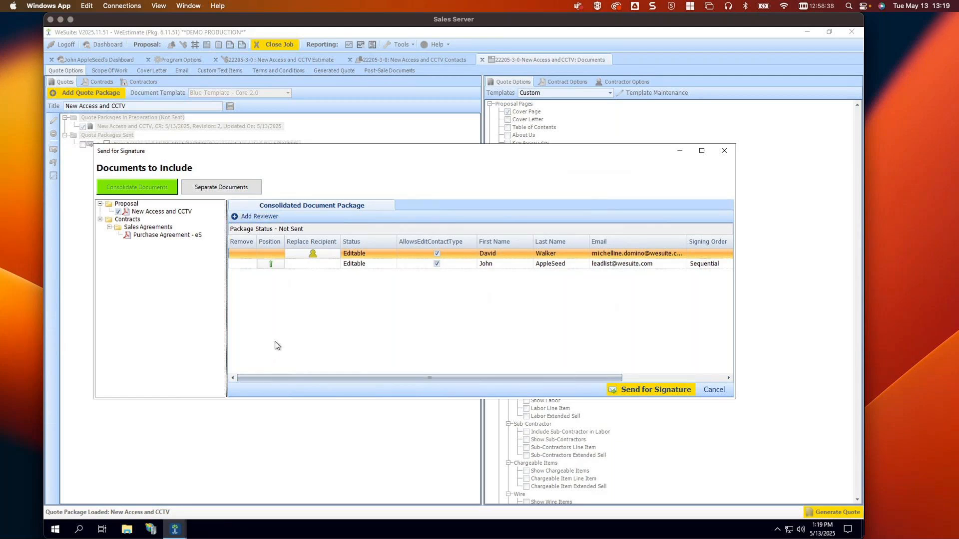
{"action": "left_click", "coordinate": [256, 217]}
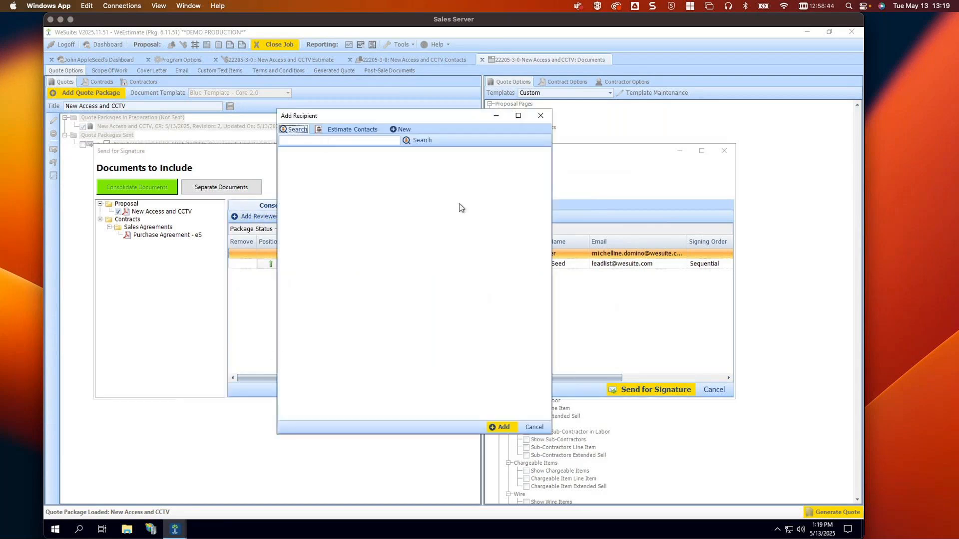
{"action": "left_click", "coordinate": [533, 428]}
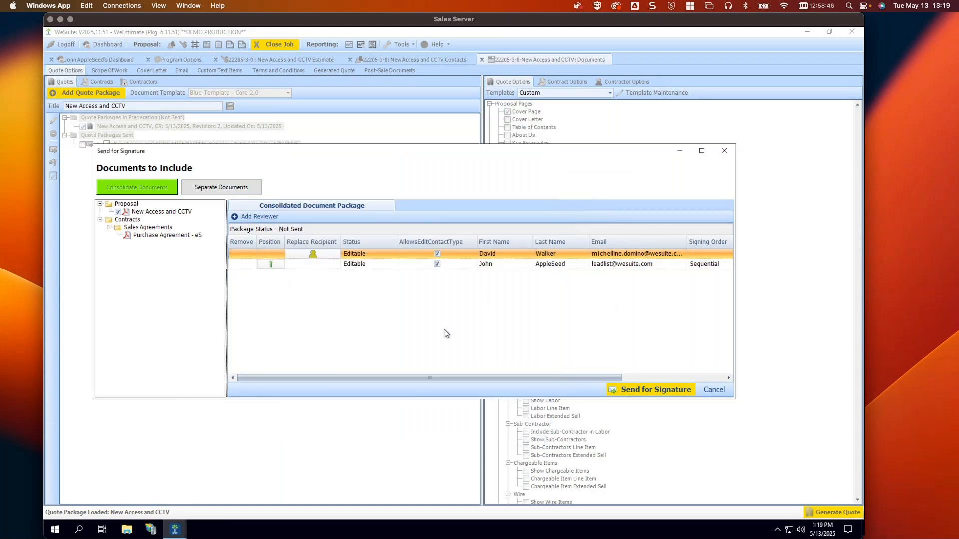
Keep the original signing order, correct the first signer's e-mail address, and send for signature
{"action": "left_click", "coordinate": [270, 263]}
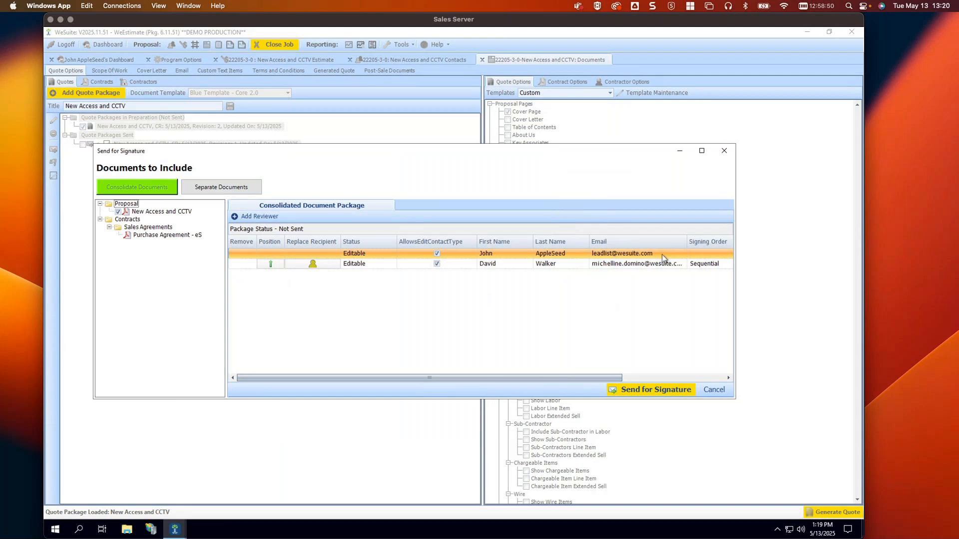
{"action": "left_click", "coordinate": [270, 265]}
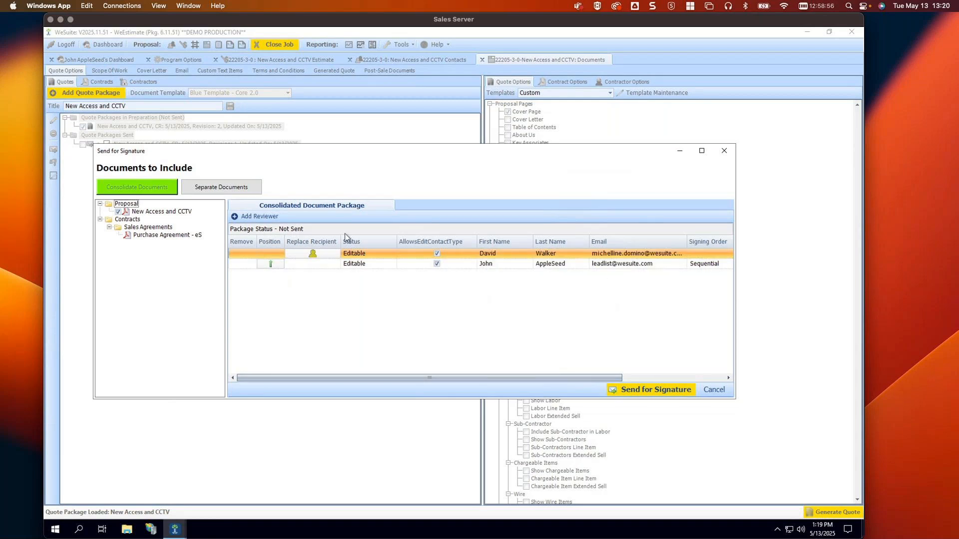
{"action": "left_click", "coordinate": [644, 254]}
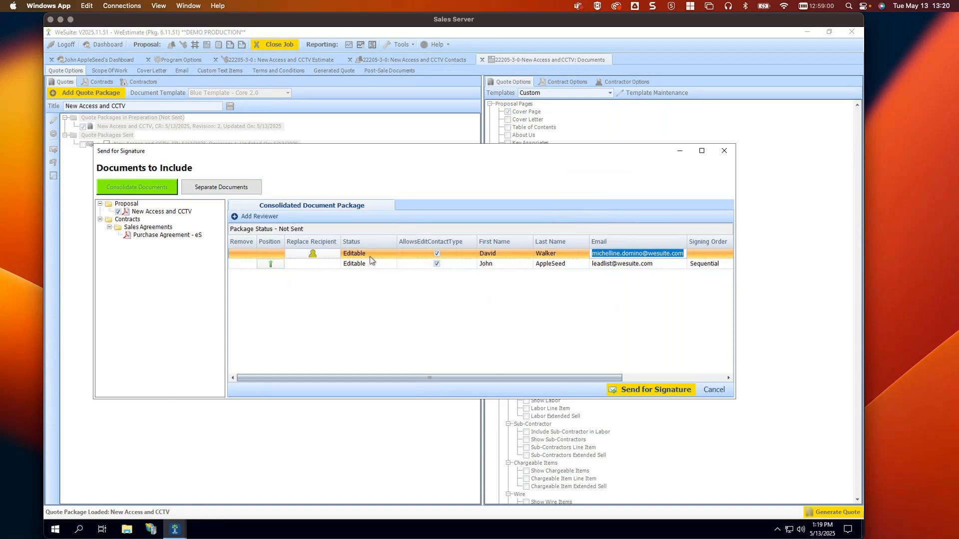
{"action": "left_click", "coordinate": [643, 253]}
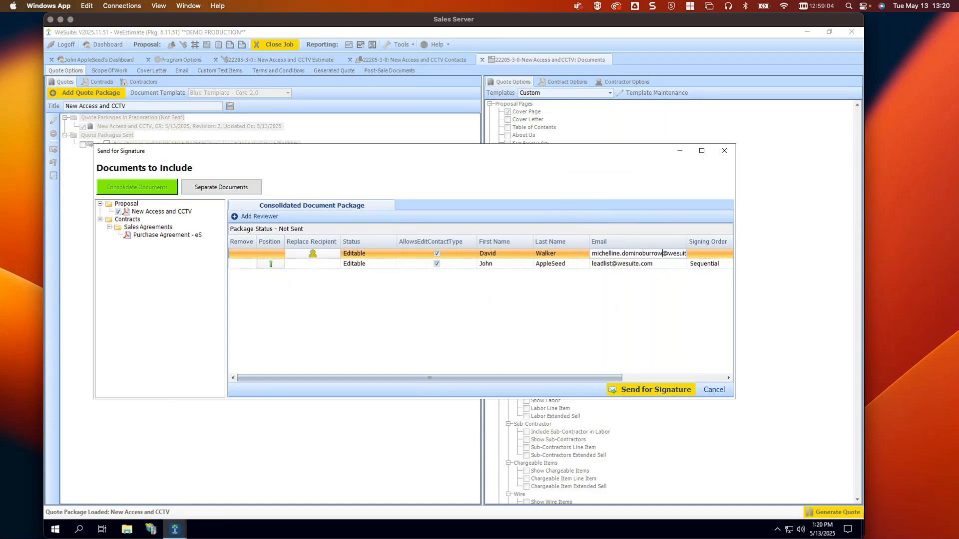
{"action": "left_click", "coordinate": [655, 265]}
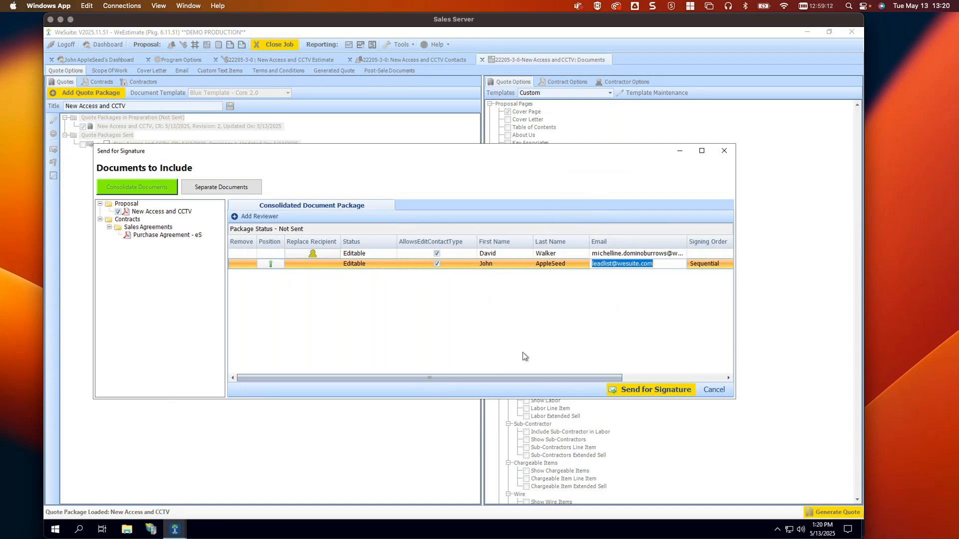
{"action": "left_click_drag", "start_coordinate": [561, 377], "coordinate": [449, 371]}
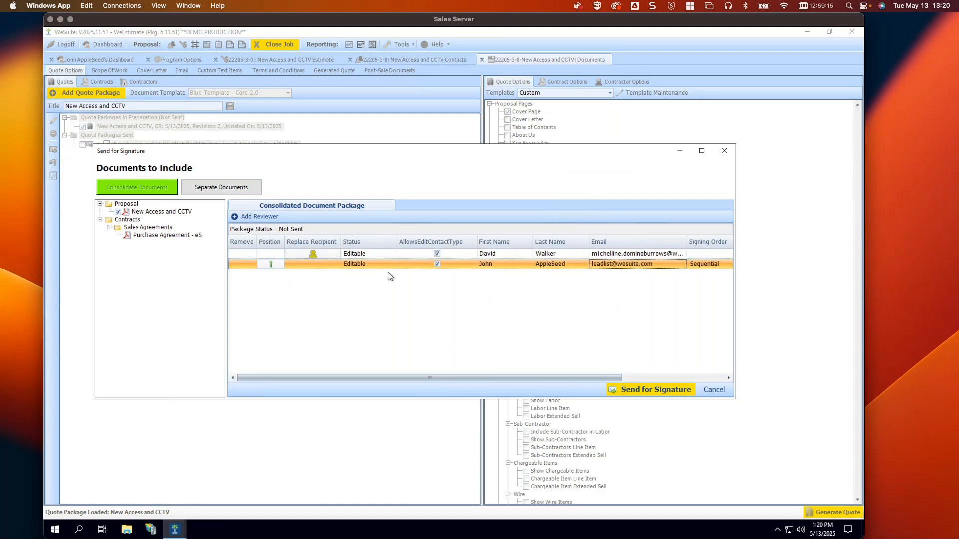
{"action": "left_click", "coordinate": [644, 390]}
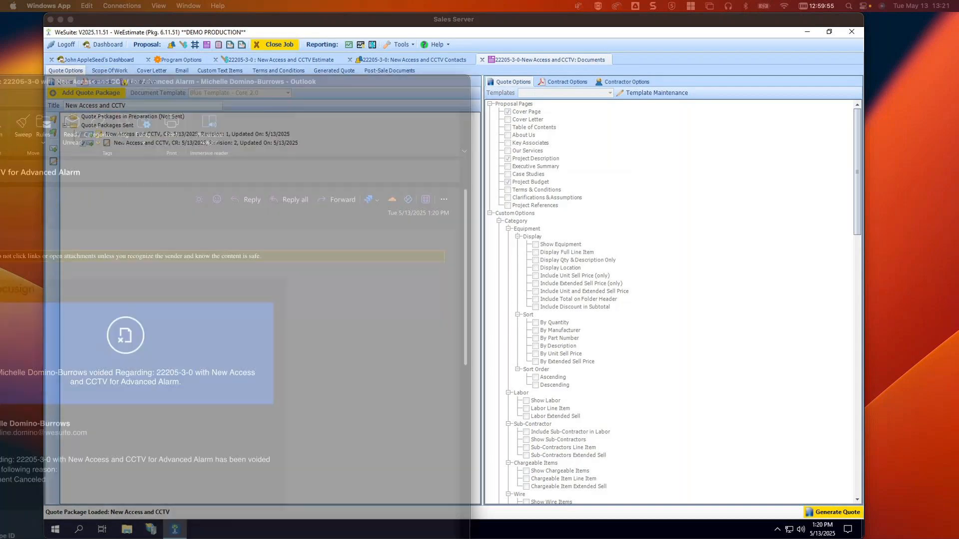
Bring the Test Document email into view and open its documents for review in DocuSign
{"action": "left_click_drag", "start_coordinate": [0, 79], "coordinate": [292, 45]}
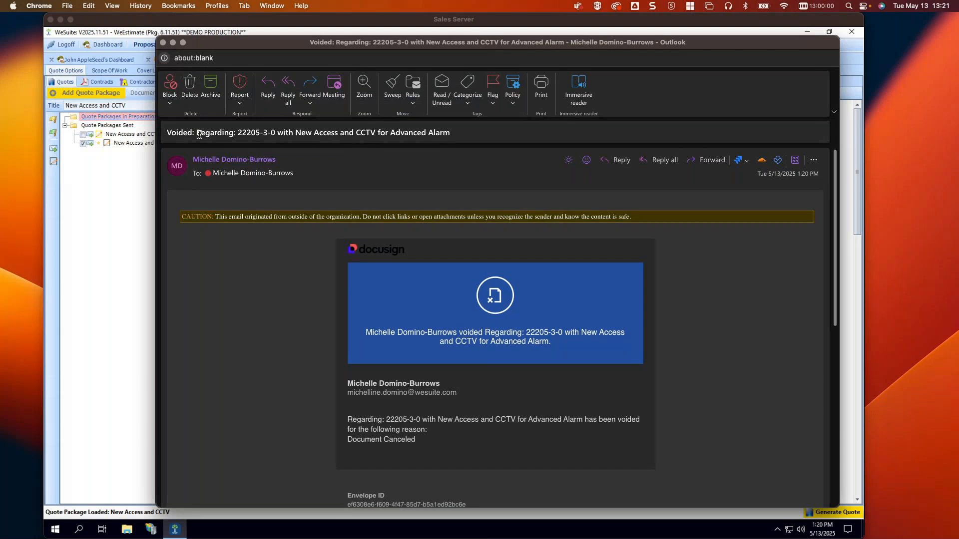
{"action": "left_click_drag", "start_coordinate": [167, 133], "coordinate": [460, 131]}
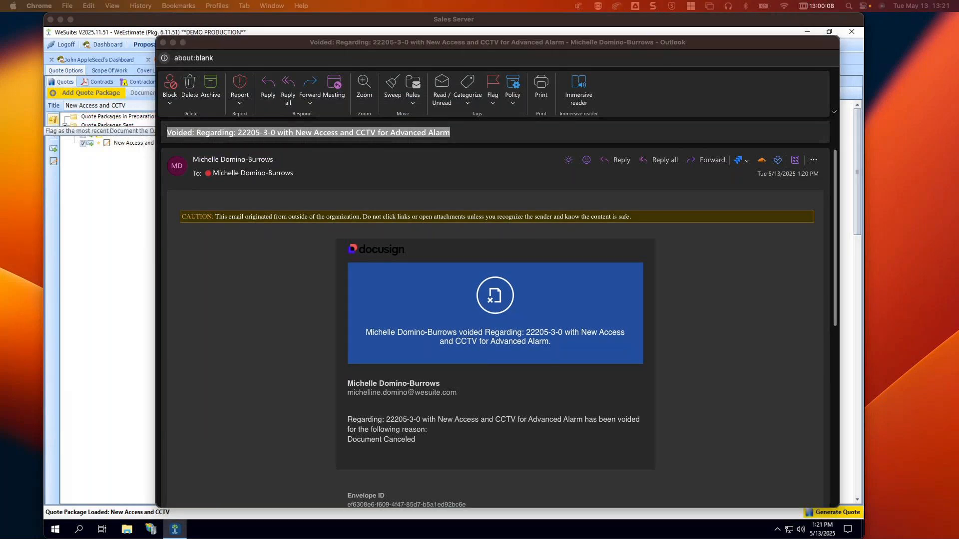
{"action": "left_click_drag", "start_coordinate": [0, 73], "coordinate": [279, 45]}
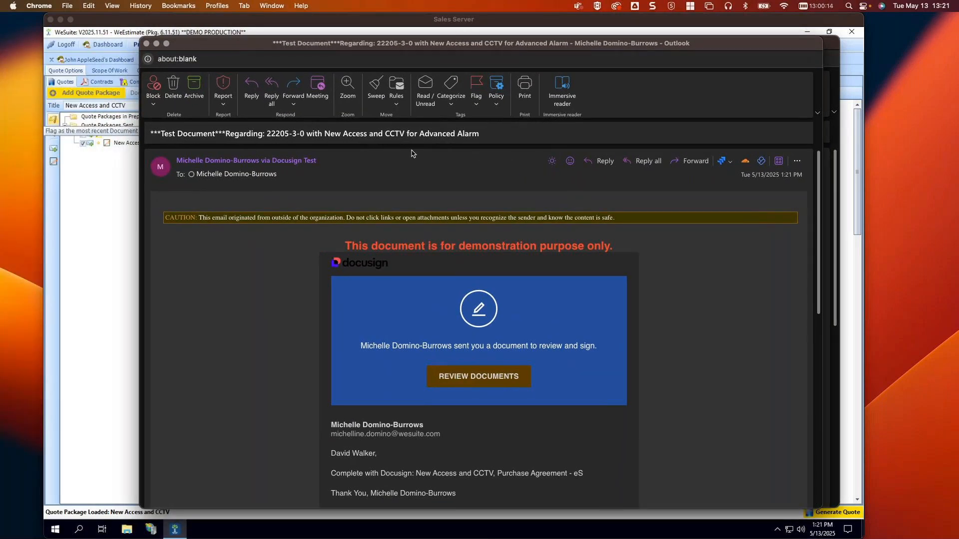
{"action": "left_click", "coordinate": [468, 382]}
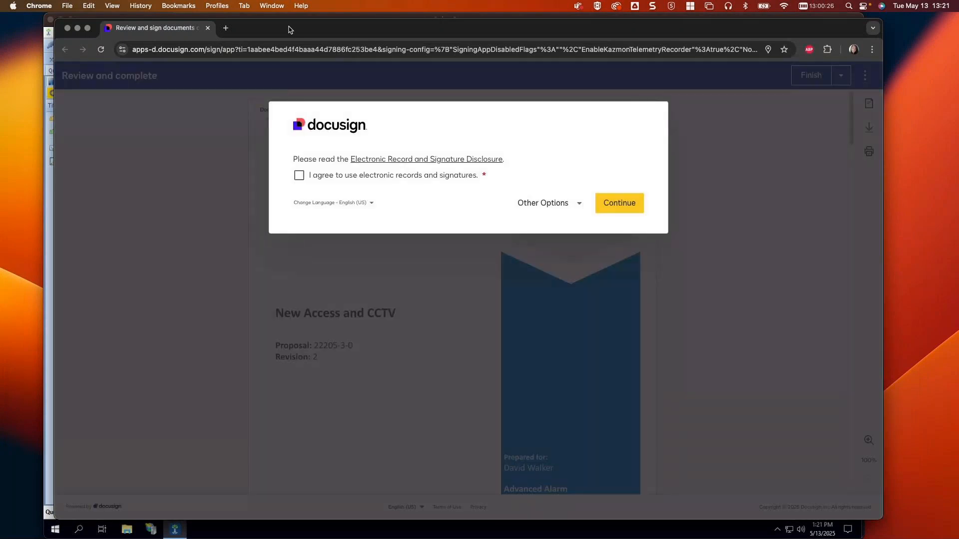
Agree to use electronic records and signatures and continue to the New Access and CCTV proposal
{"action": "left_click", "coordinate": [299, 175]}
{"action": "left_click", "coordinate": [617, 208]}
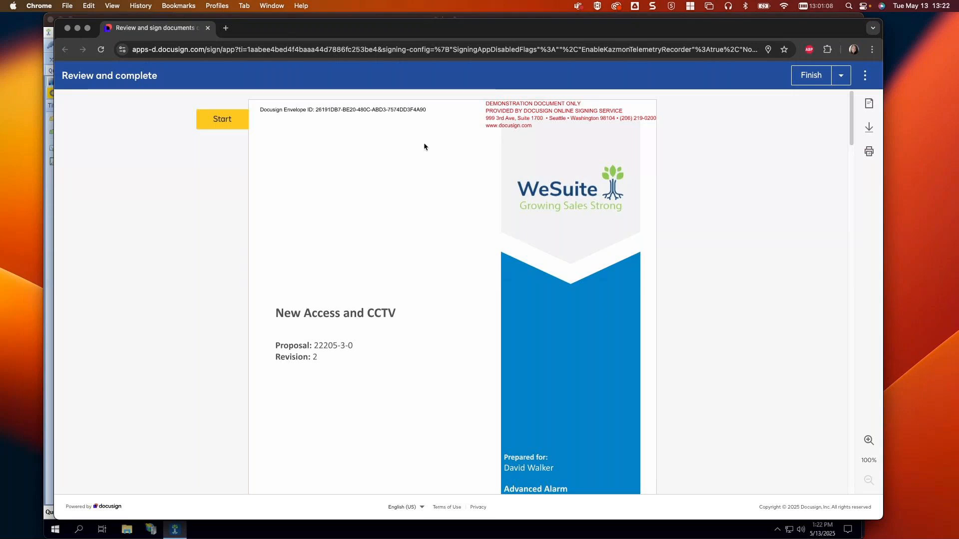
Adopt the proposed signature and sign both signature fields on proposal 22205-3-0
{"action": "left_click", "coordinate": [231, 120]}
{"action": "left_click", "coordinate": [503, 295]}
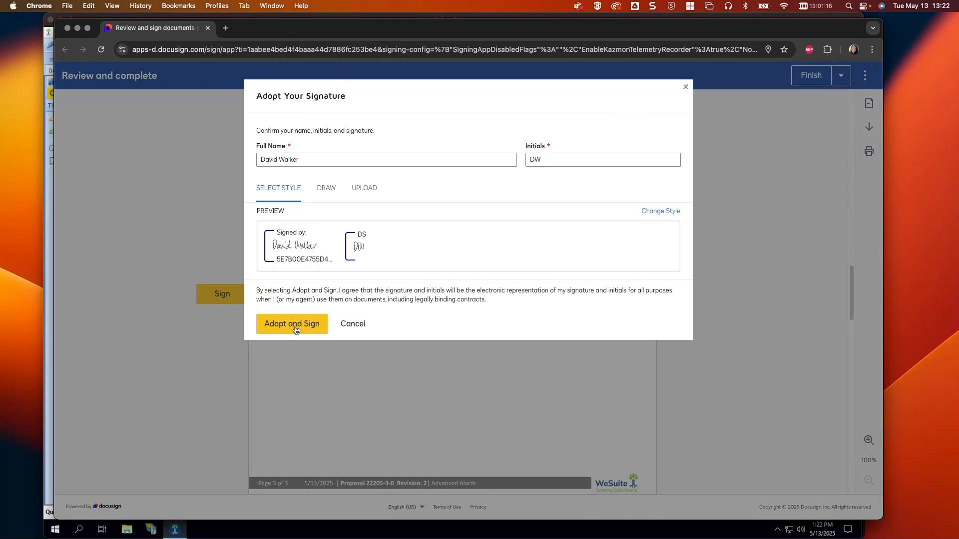
{"action": "left_click", "coordinate": [296, 329]}
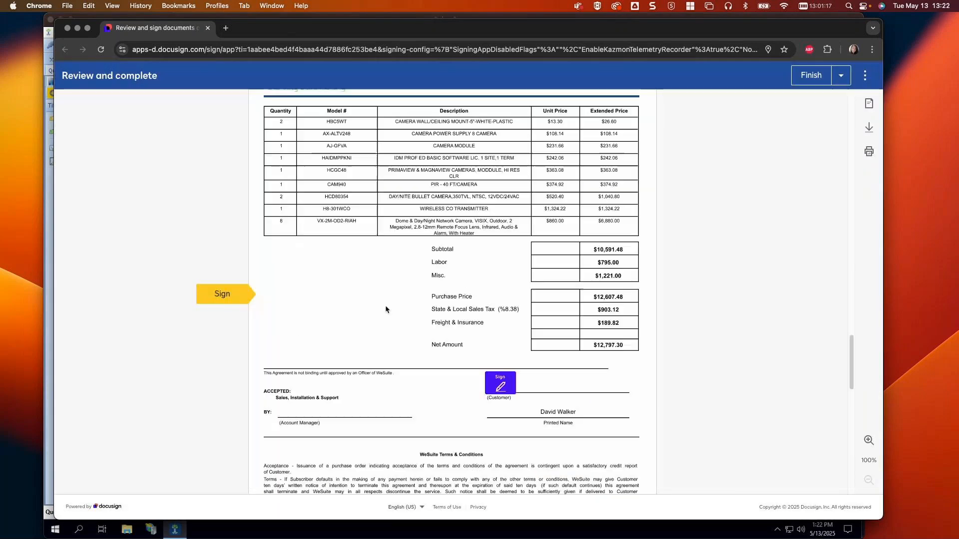
{"action": "left_click", "coordinate": [503, 291]}
Scroll through the signed proposal to review it, then close the signing page
{"action": "scroll", "coordinate": [636, 266], "scroll_direction": "up", "scroll_amount": 4}
{"action": "scroll", "coordinate": [637, 266], "scroll_direction": "up", "scroll_amount": 20}
{"action": "scroll", "coordinate": [538, 236], "scroll_direction": "down", "scroll_amount": 3}
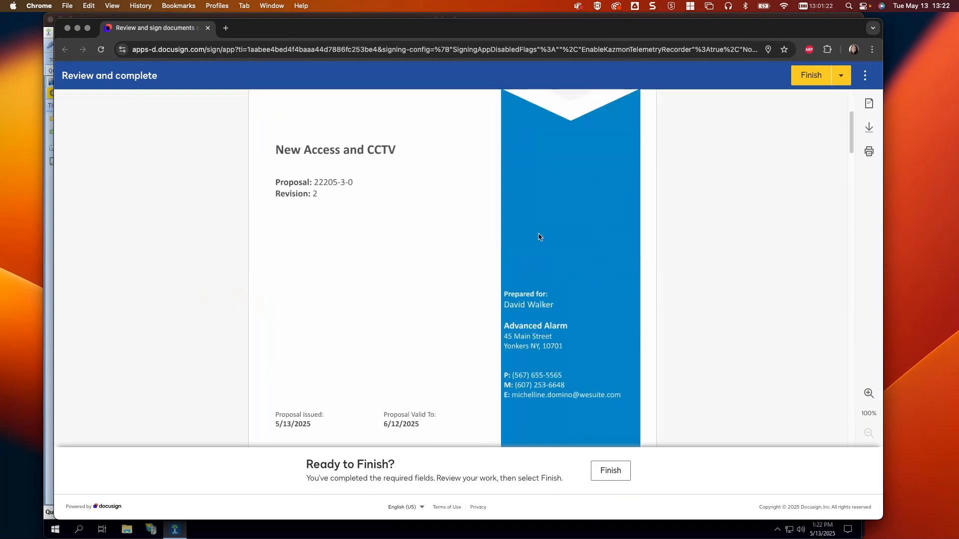
{"action": "scroll", "coordinate": [538, 237], "scroll_direction": "down", "scroll_amount": 20}
{"action": "scroll", "coordinate": [539, 237], "scroll_direction": "down", "scroll_amount": 5}
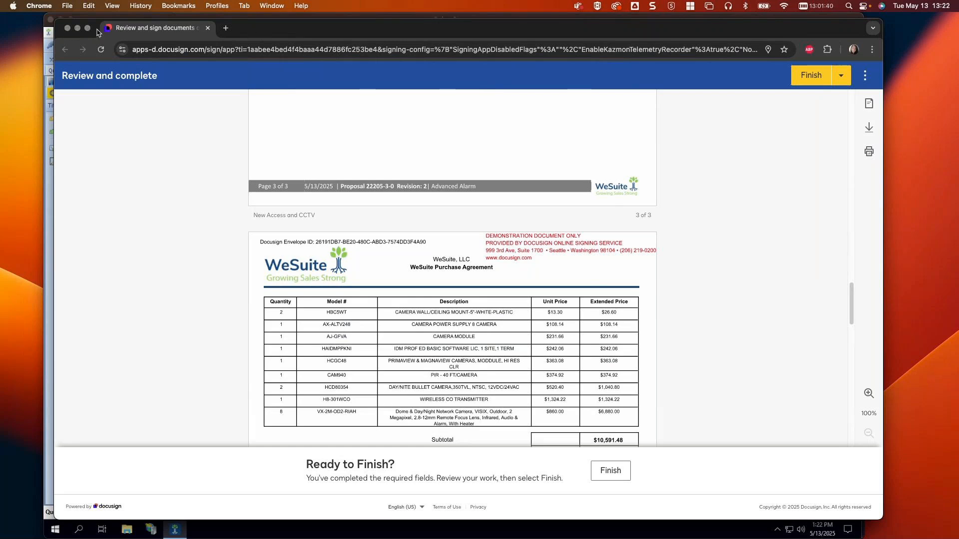
{"action": "left_click", "coordinate": [67, 31]}
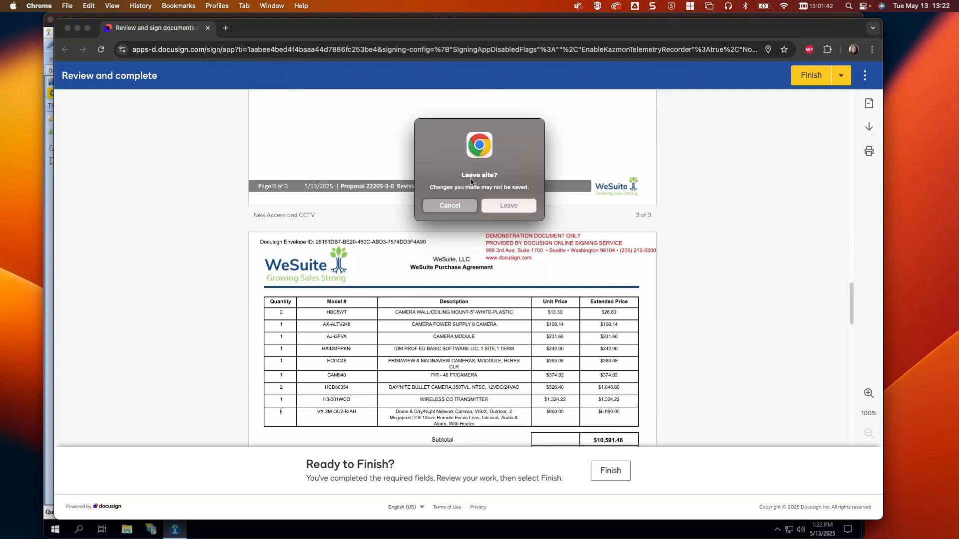
Leave the DocuSign page, move the Test Document email aside, and return to WeEstimate's Program Options
{"action": "left_click", "coordinate": [520, 209]}
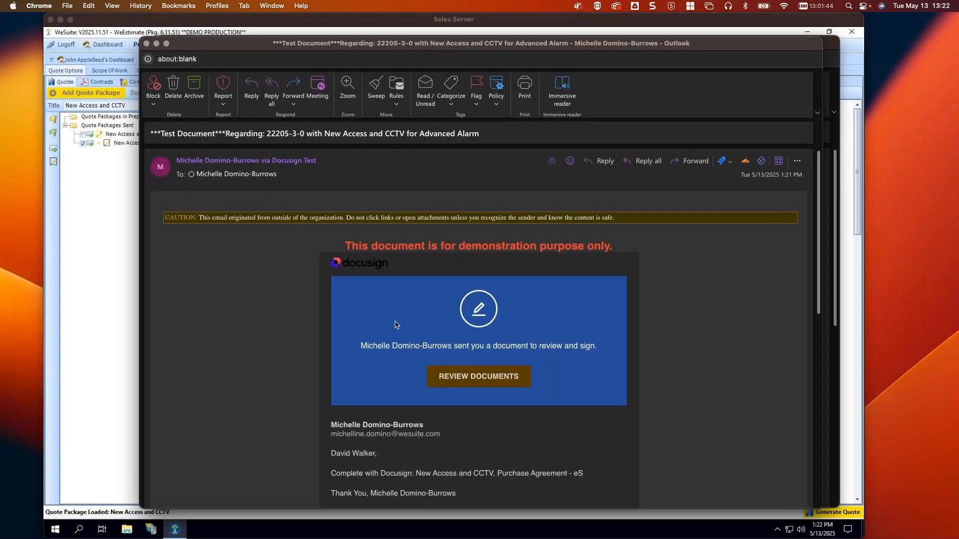
{"action": "scroll", "coordinate": [519, 357], "scroll_direction": "down", "scroll_amount": 3}
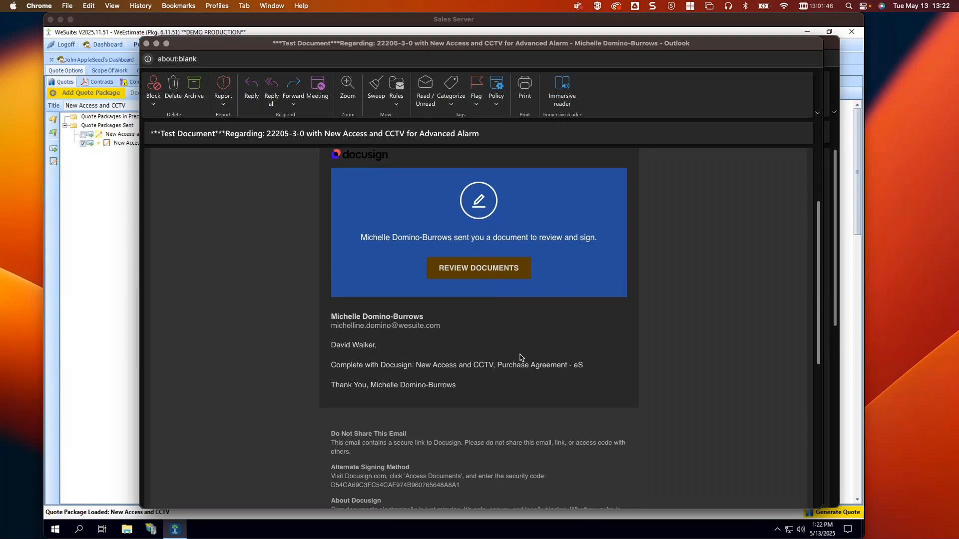
{"action": "left_click_drag", "start_coordinate": [465, 387], "coordinate": [324, 347]}
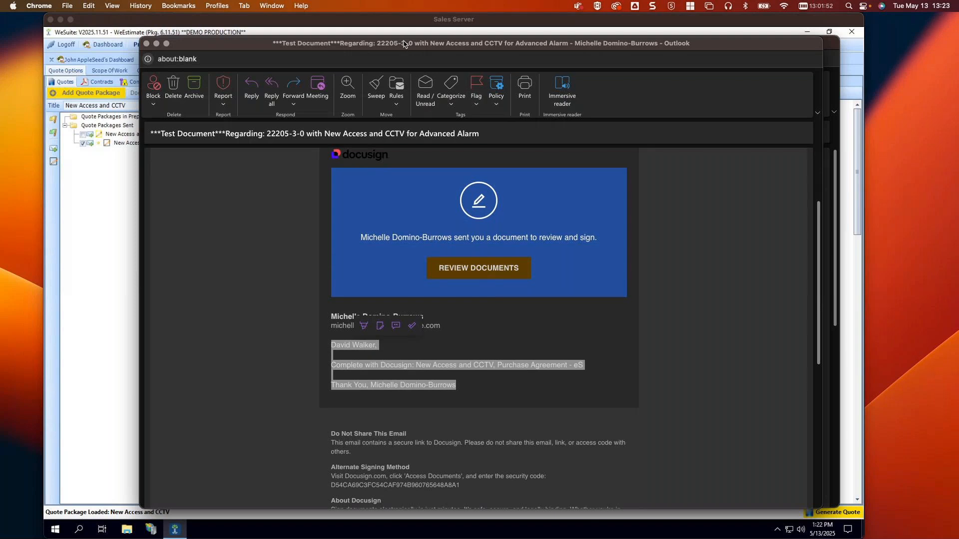
{"action": "left_click_drag", "start_coordinate": [405, 44], "coordinate": [0, 43]}
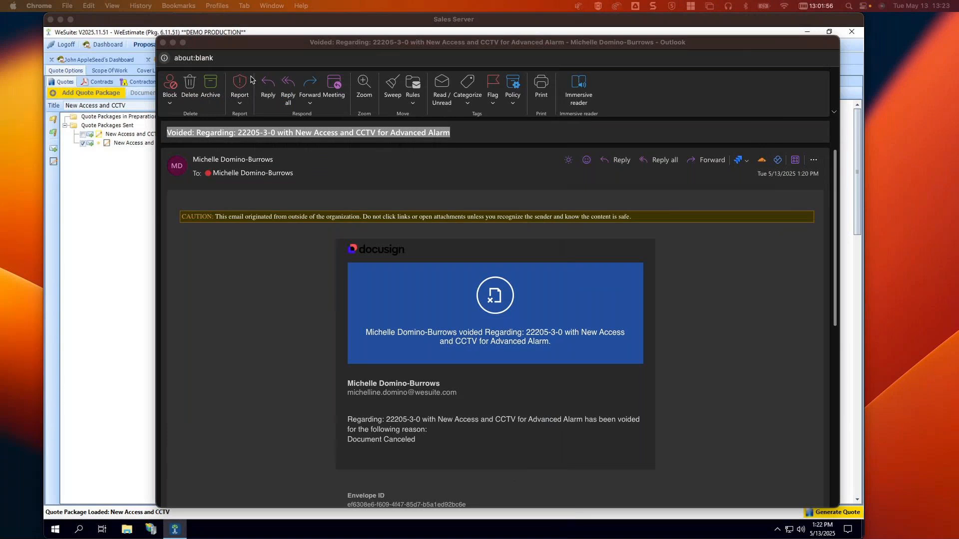
{"action": "left_click", "coordinate": [127, 34]}
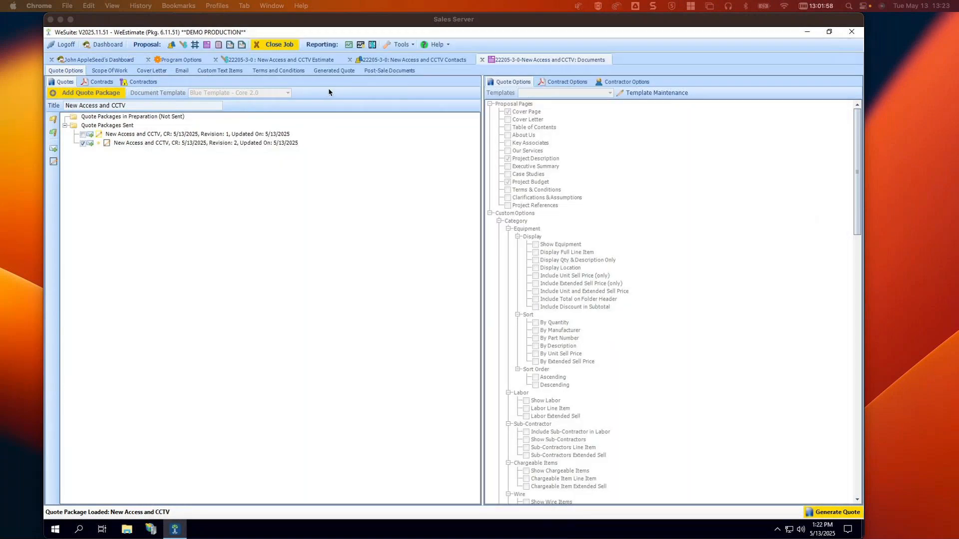
{"action": "left_click", "coordinate": [167, 61]}
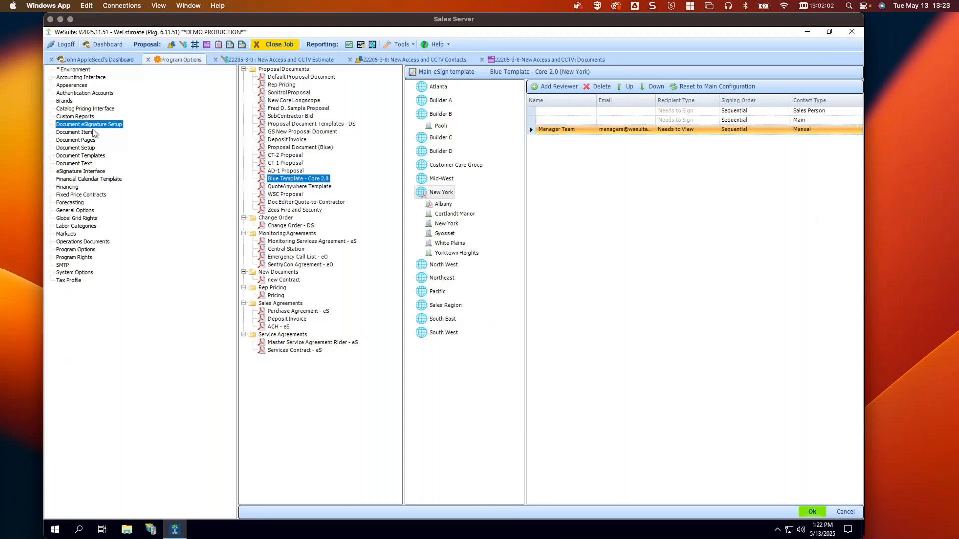
View the eSignature Interface's DocuSign Email Body (HTML file) setting, then return to the 22205-3-0 Documents tab
{"action": "left_click", "coordinate": [93, 171]}
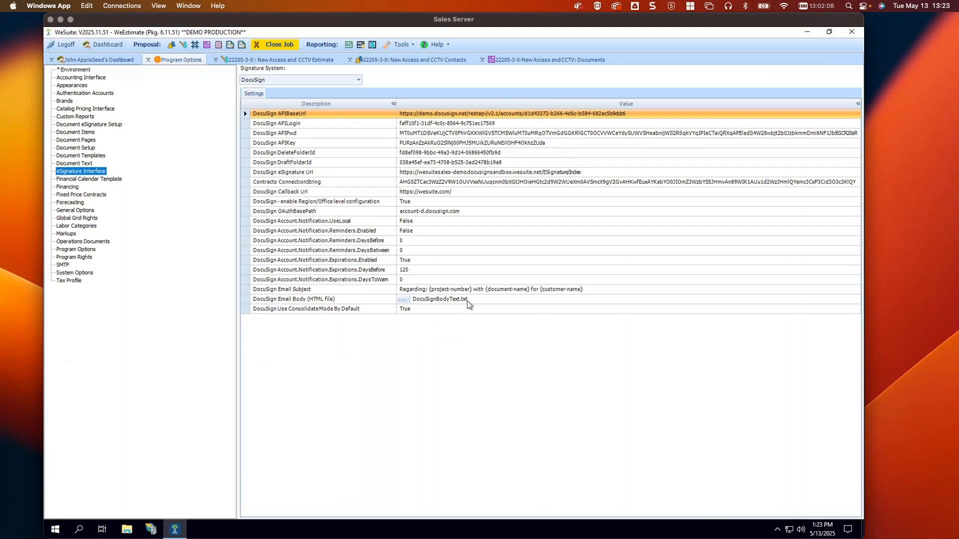
{"action": "left_click", "coordinate": [245, 300]}
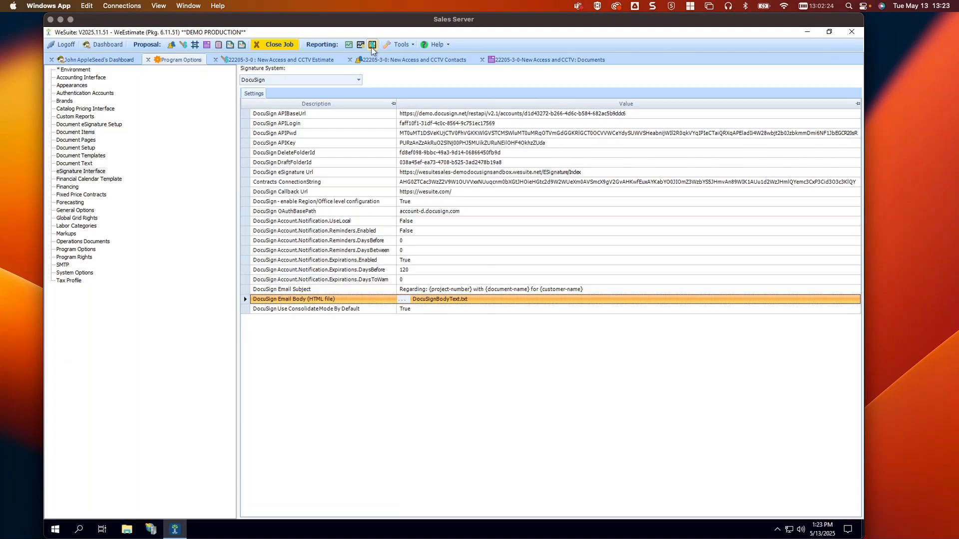
{"action": "left_click", "coordinate": [497, 61]}
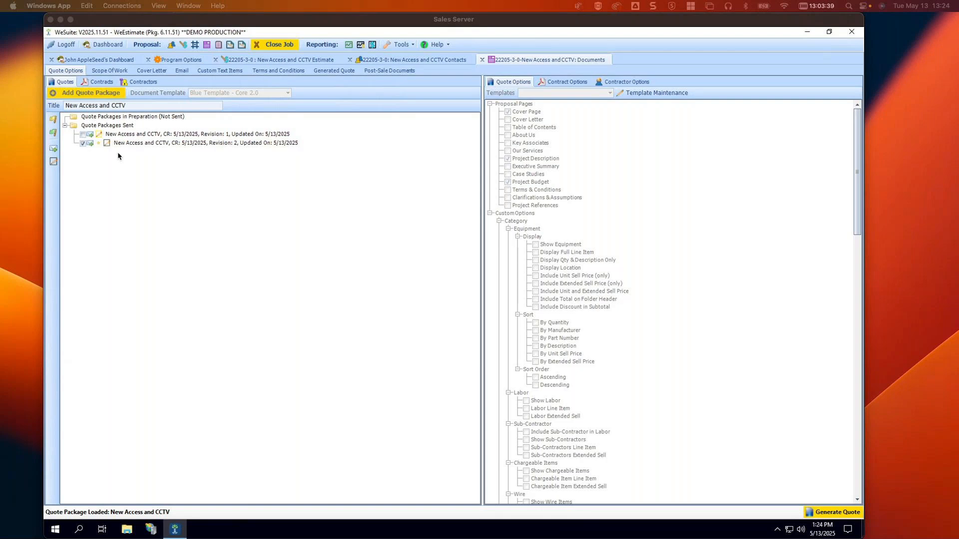
Select the Revision 2 package under Quote Packages Sent
{"action": "left_click", "coordinate": [113, 145]}
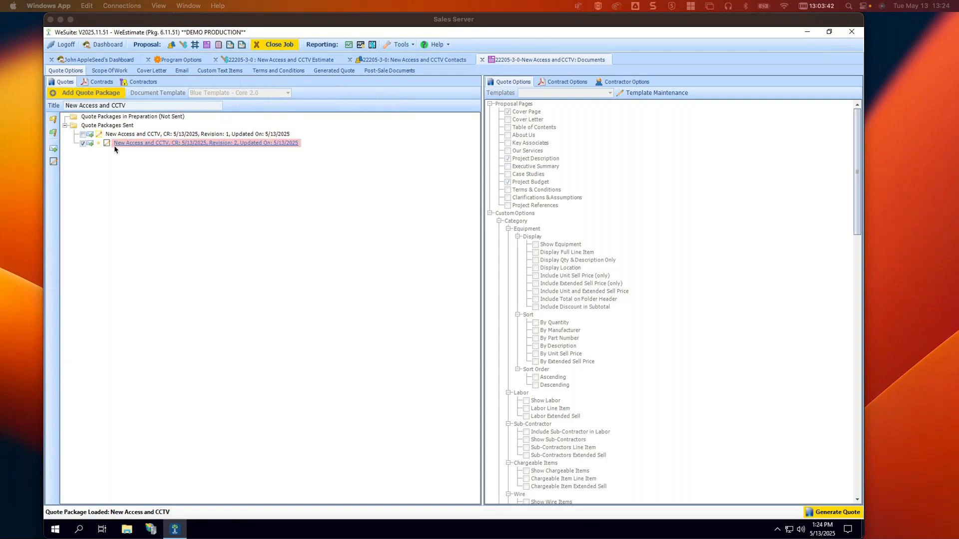